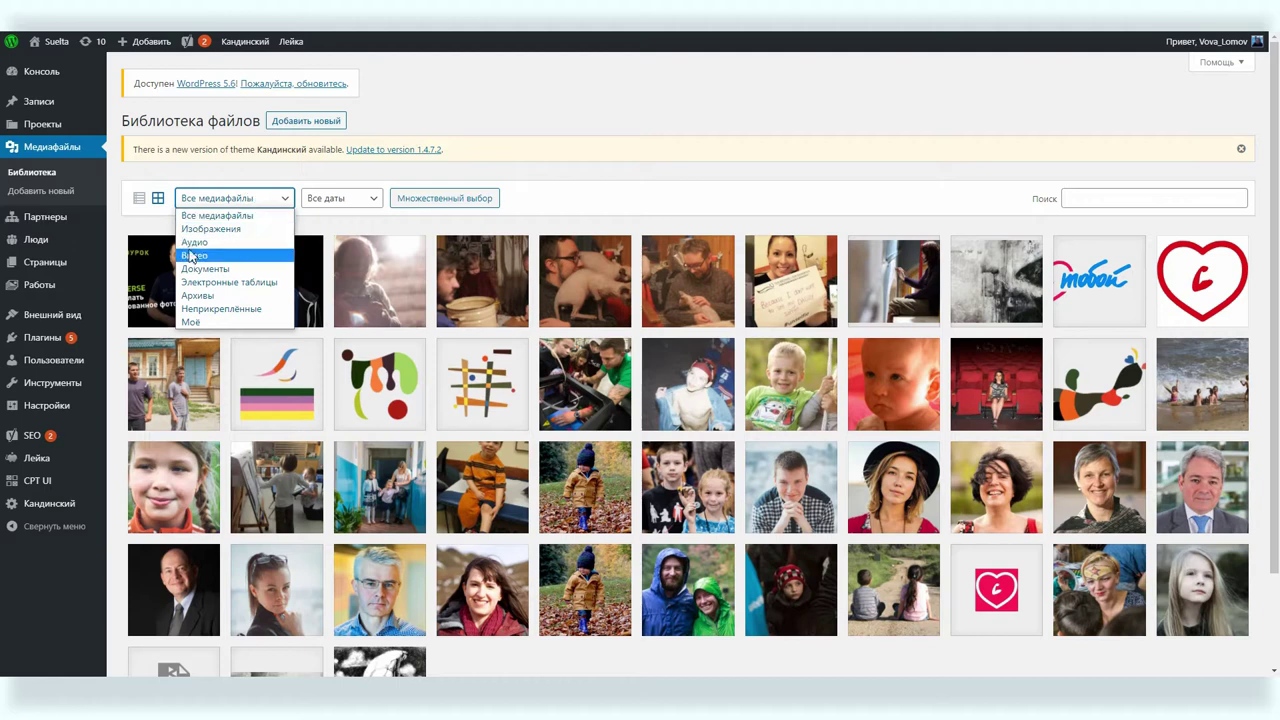
# Filter the media library by video files, and switch the filter to images
pyautogui.click(205, 256)
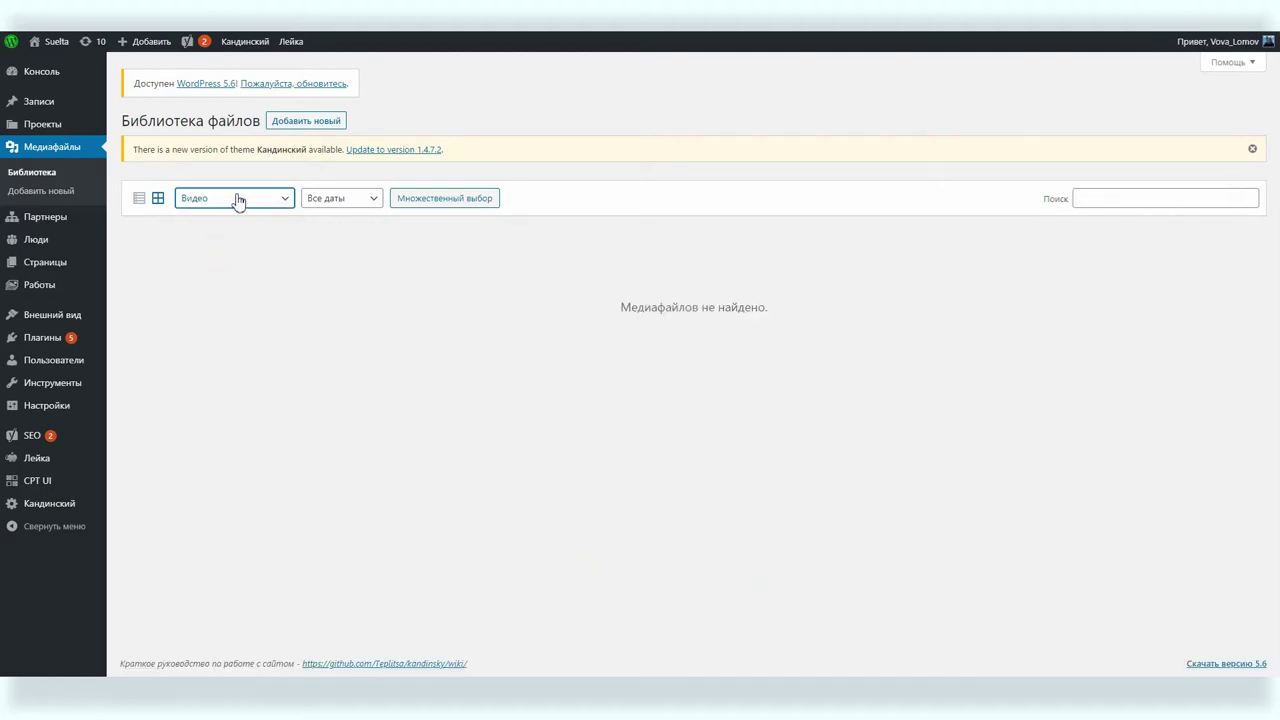
pyautogui.click(237, 200)
pyautogui.click(226, 228)
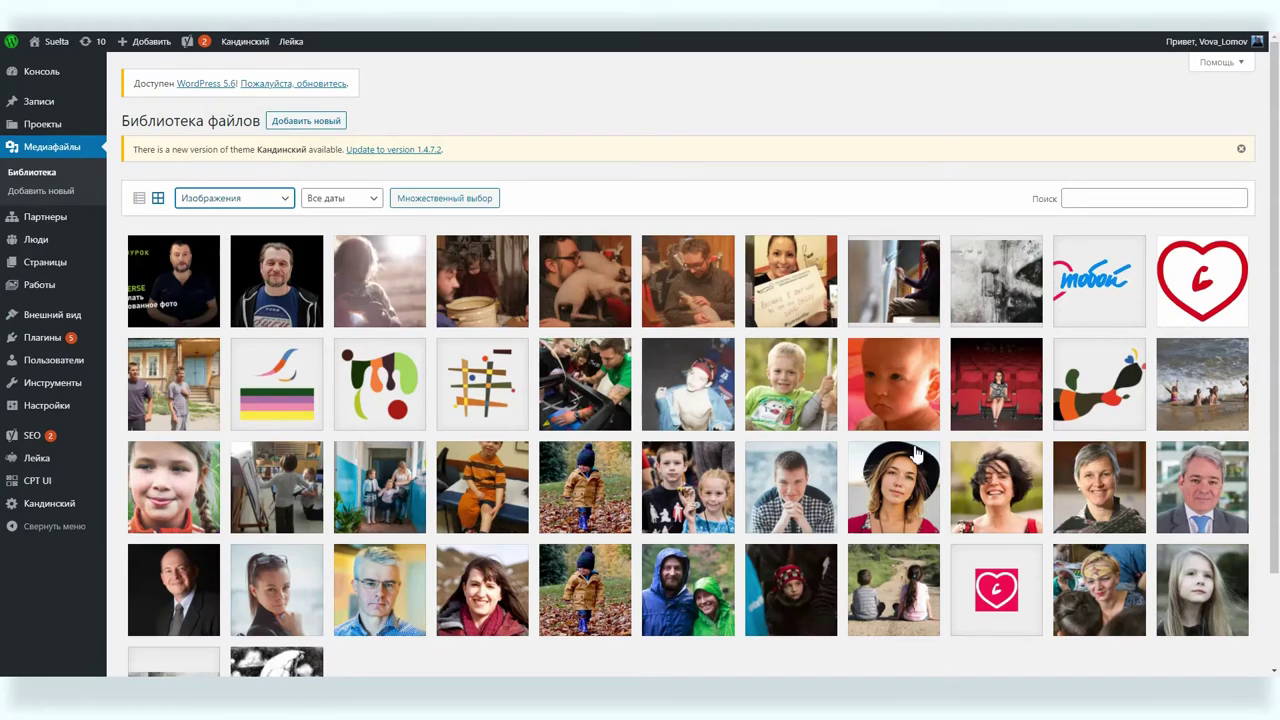
# Open the attachment details of the photo of two children on a swing and go through its caption and description fields
pyautogui.click(808, 376)
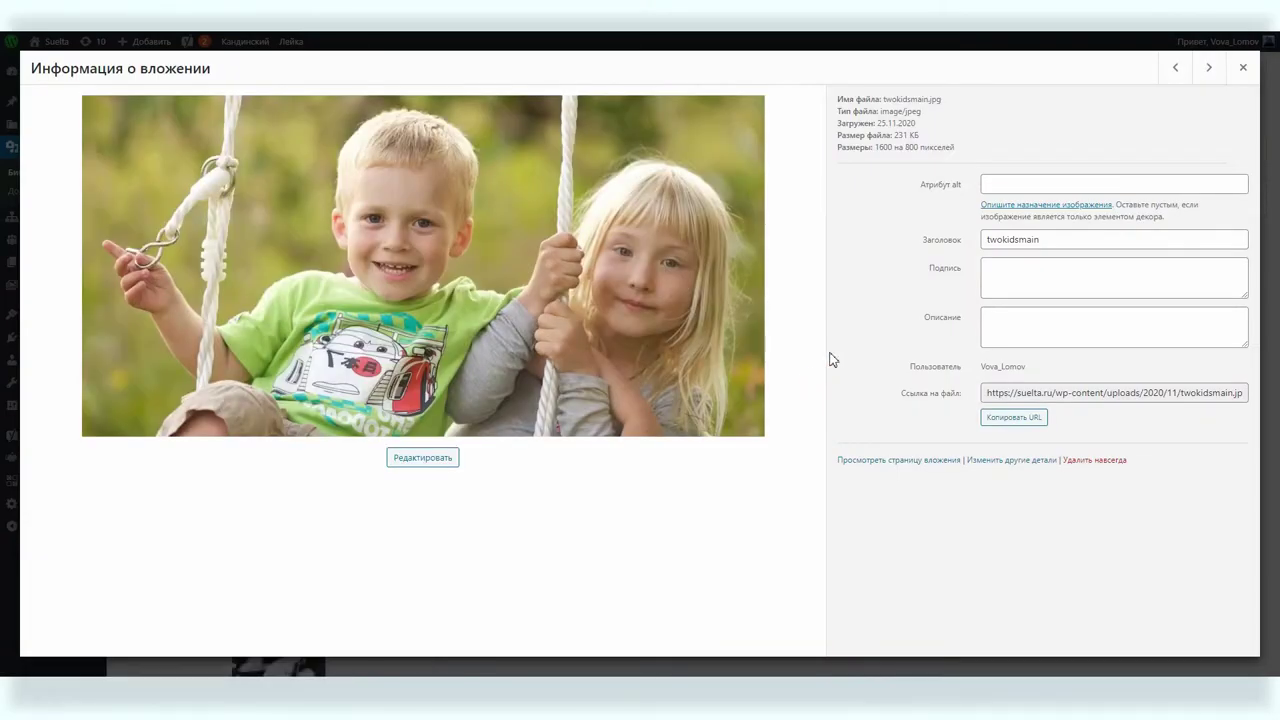
pyautogui.click(1052, 279)
pyautogui.click(1019, 326)
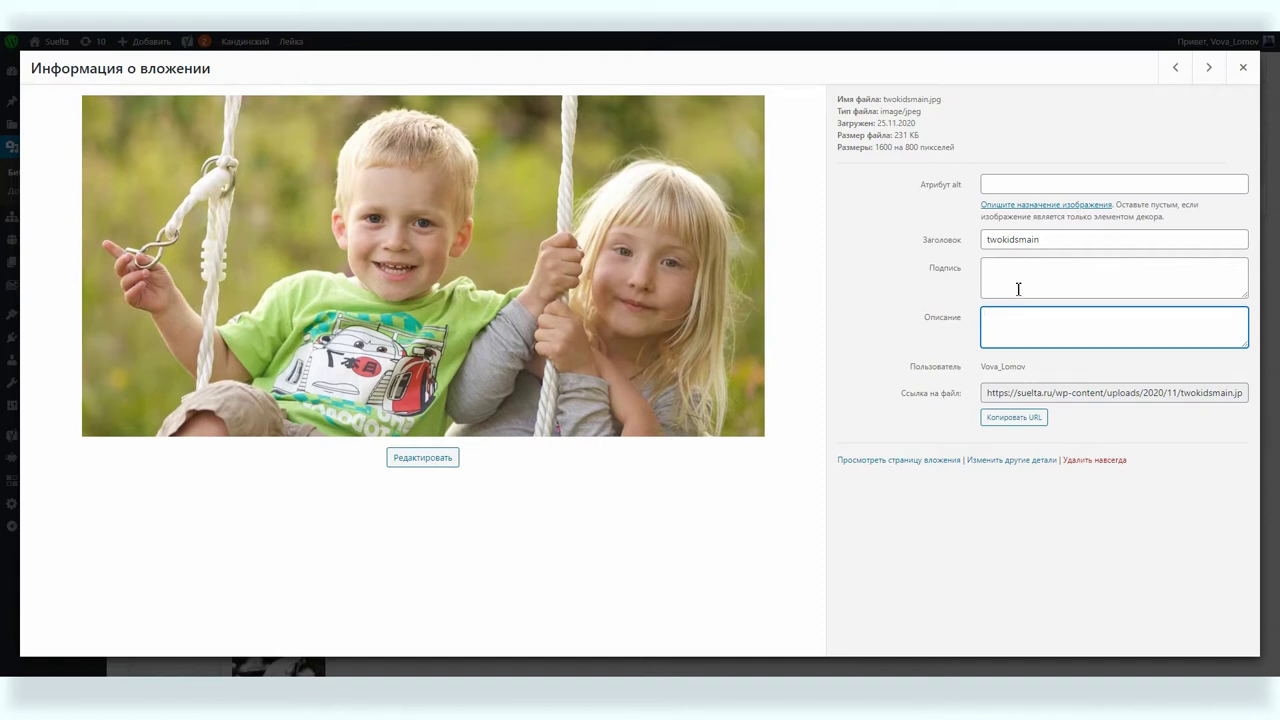
# Save the preview image shown in the attachment details to the computer
pyautogui.rightClick(518, 192)
pyautogui.click(607, 220)
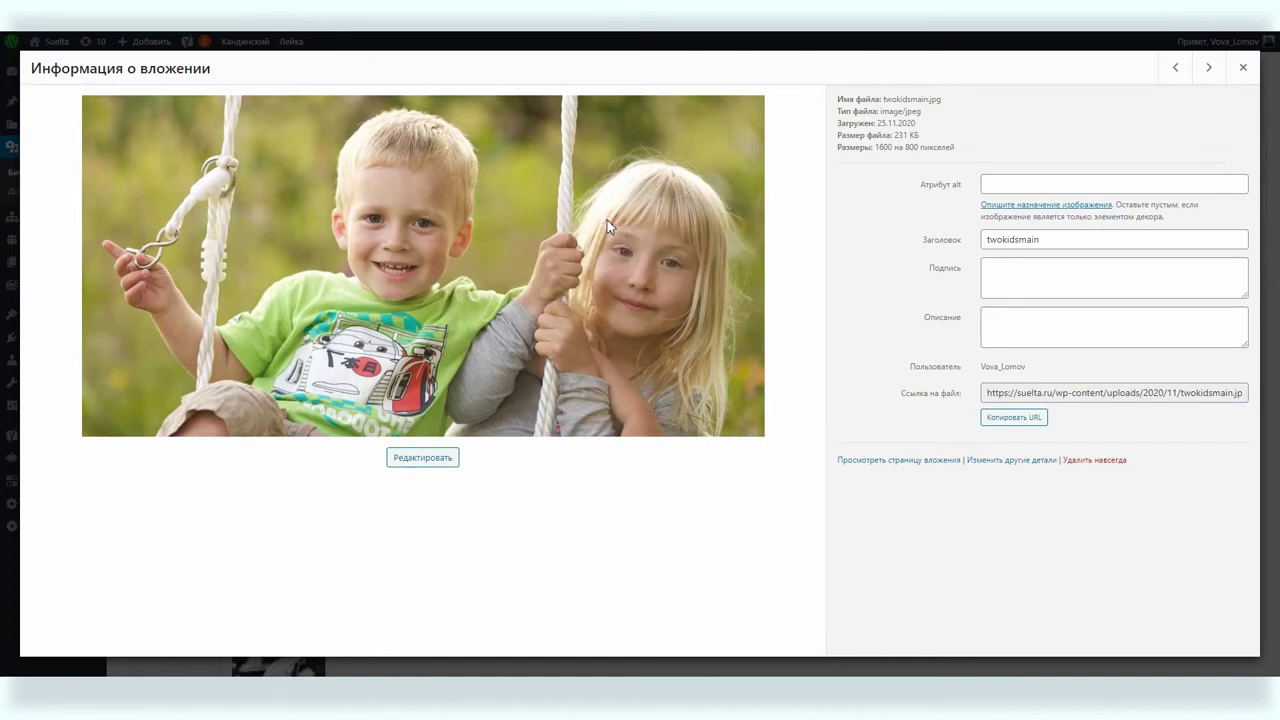
pyautogui.click(650, 423)
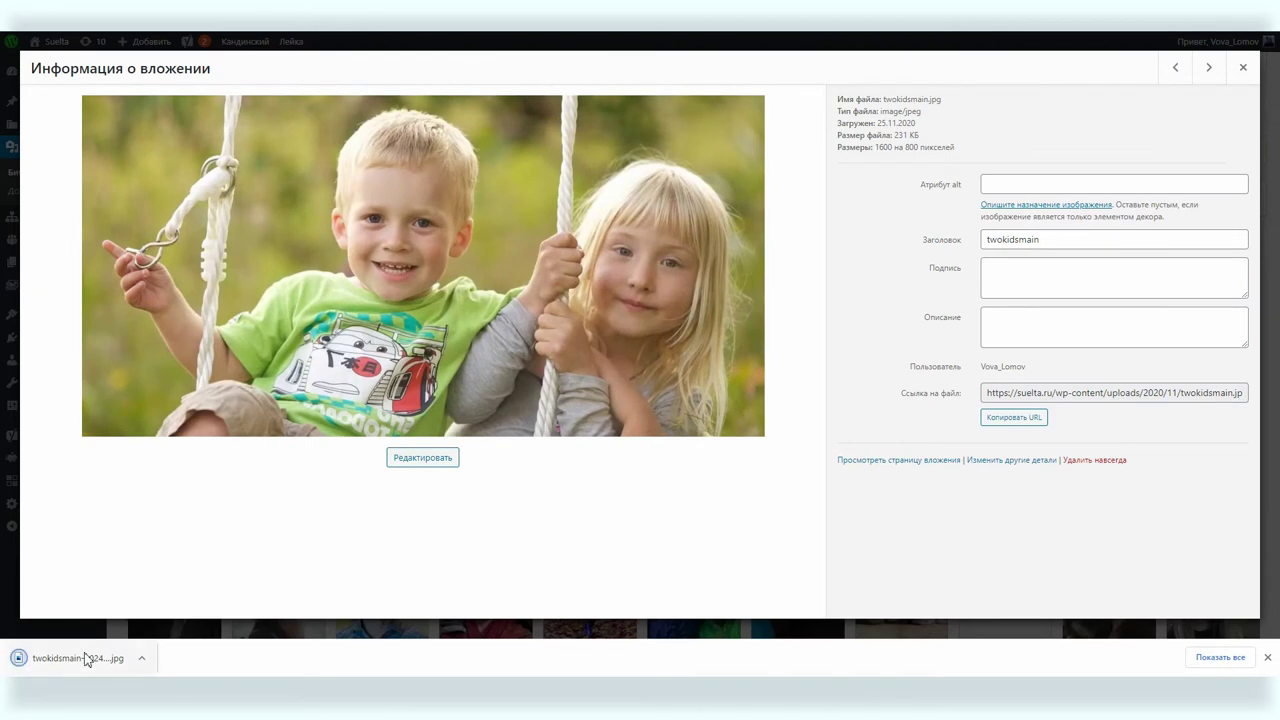
# Open the downloaded preview image and check its dimensions in the file information
pyautogui.click(86, 658)
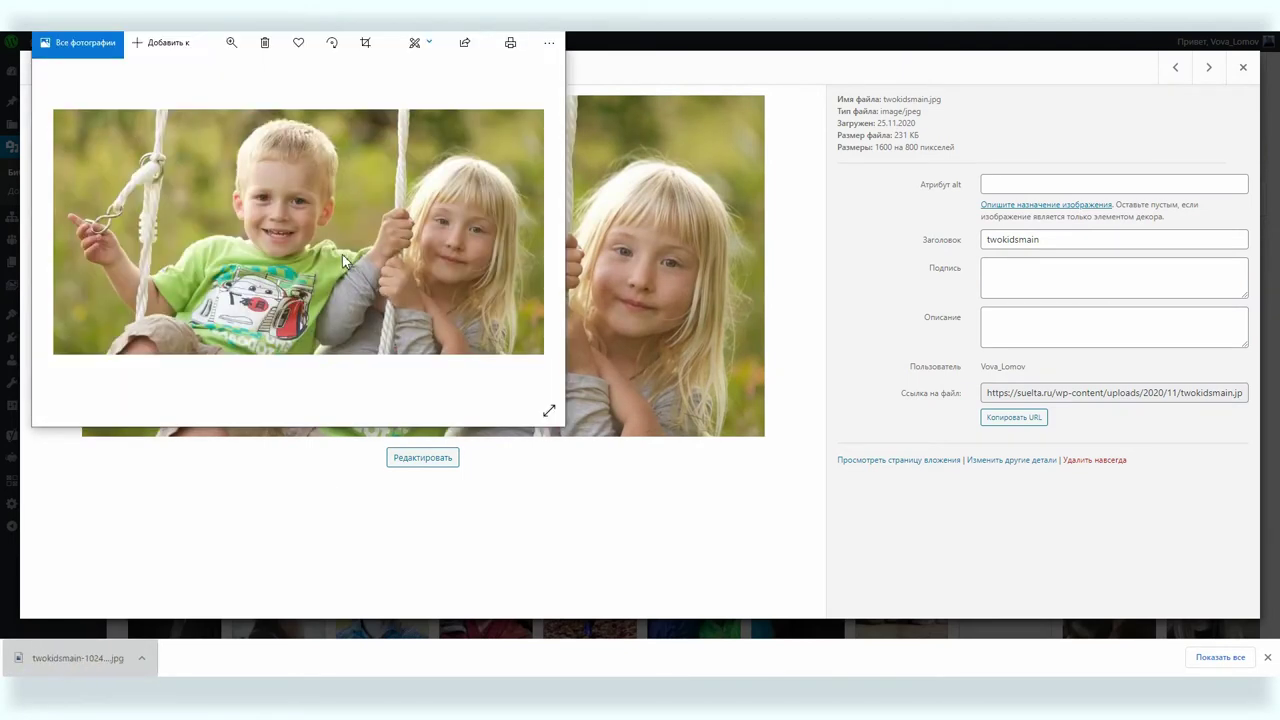
pyautogui.rightClick(342, 254)
pyautogui.click(410, 609)
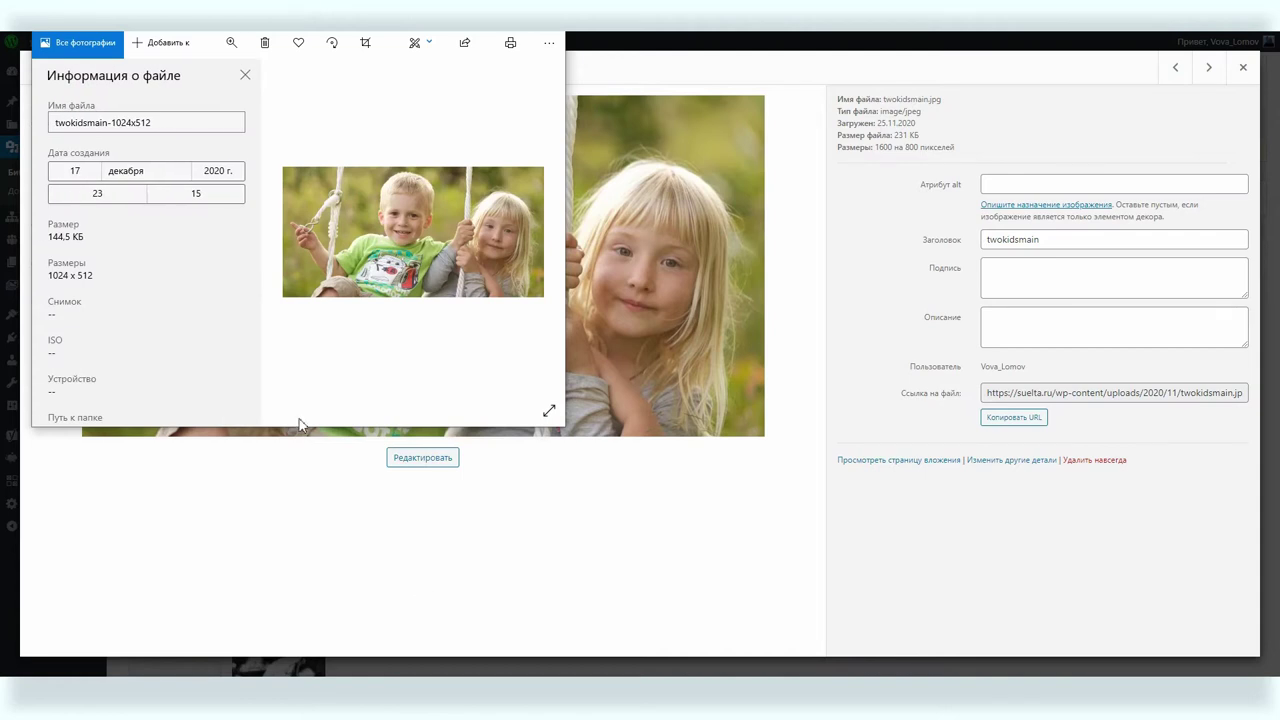
pyautogui.click(545, 33)
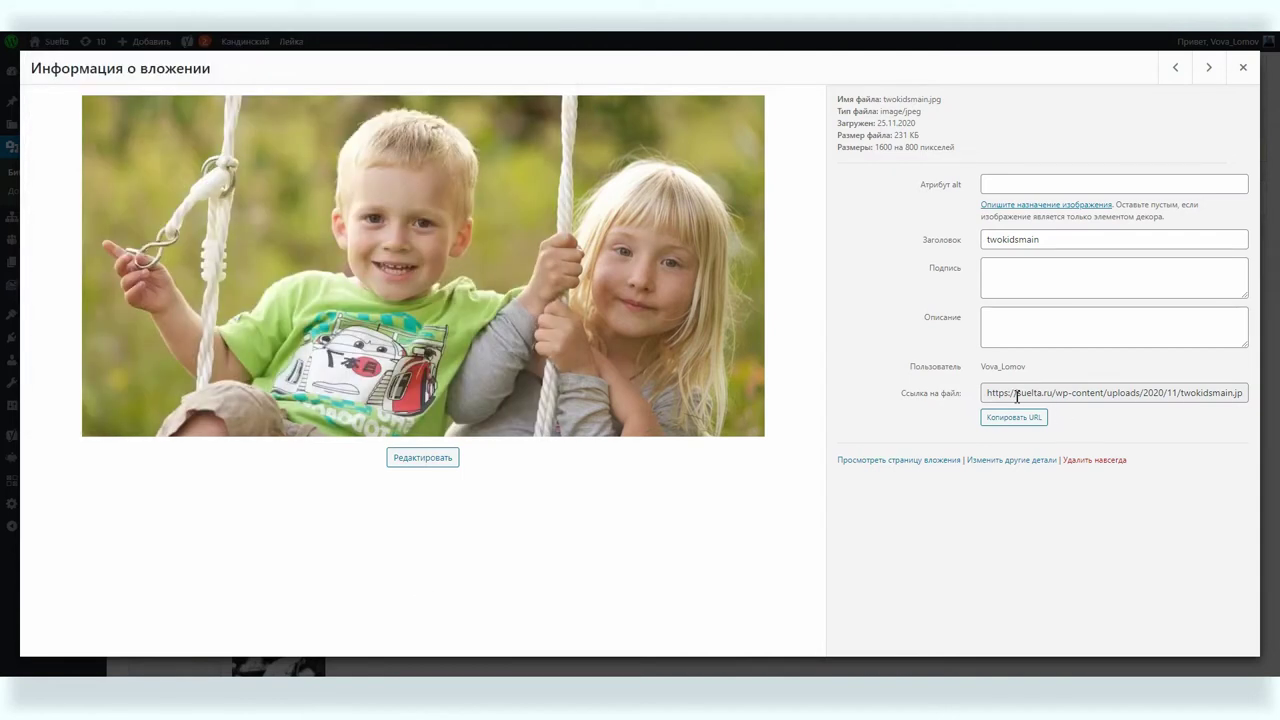
# Copy the file URL of twokidsmain.jpg and open the original image in a new browser tab
pyautogui.click(1014, 417)
pyautogui.hotkey('ctrl', 't')
pyautogui.write('https://suelta.ru/wp-content/uploads/2020/11/twokidsmain.jpg')
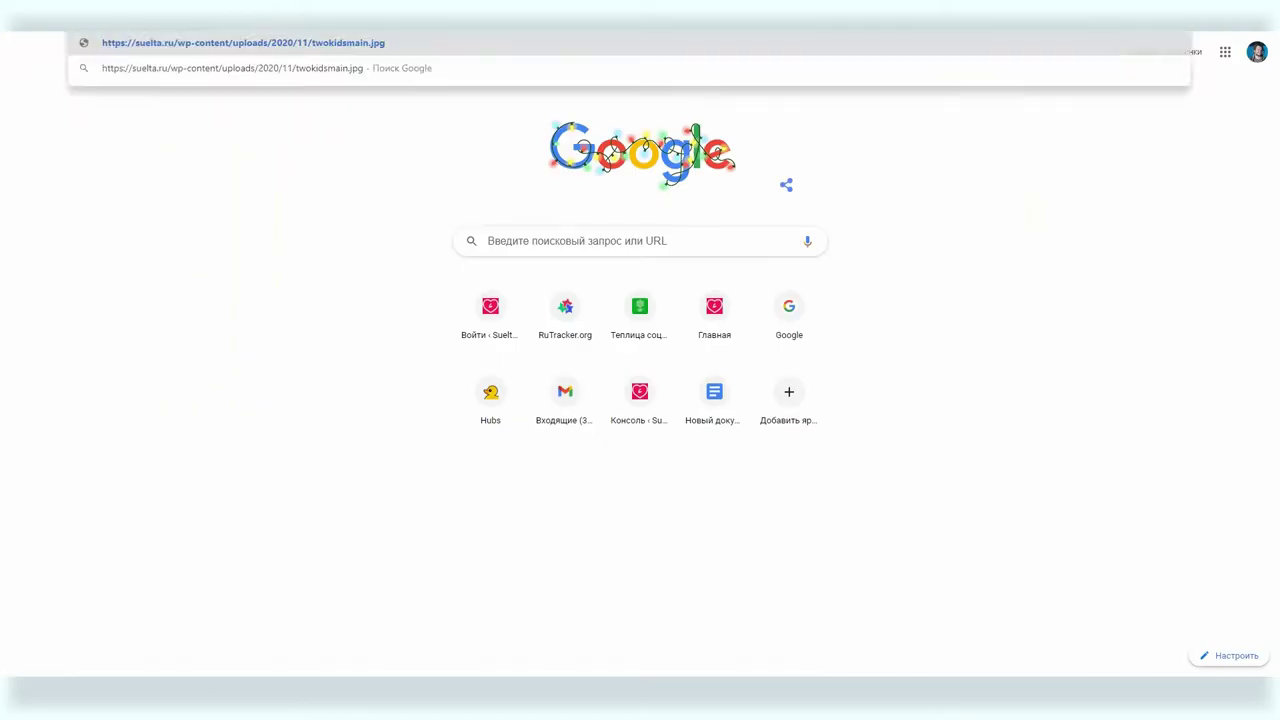
pyautogui.press('Return')
# Save the original image to the Загрузки folder as twokidsmain in JPEG format
pyautogui.rightClick(682, 192)
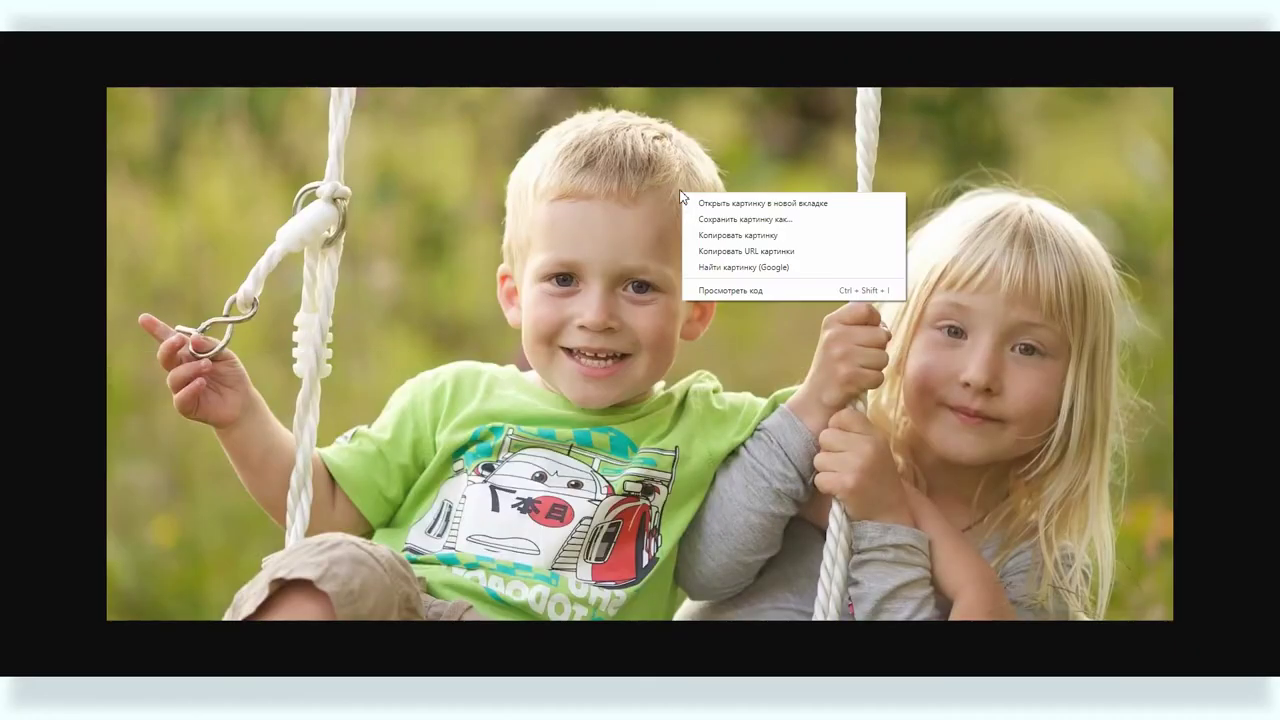
pyautogui.click(751, 220)
pyautogui.click(659, 423)
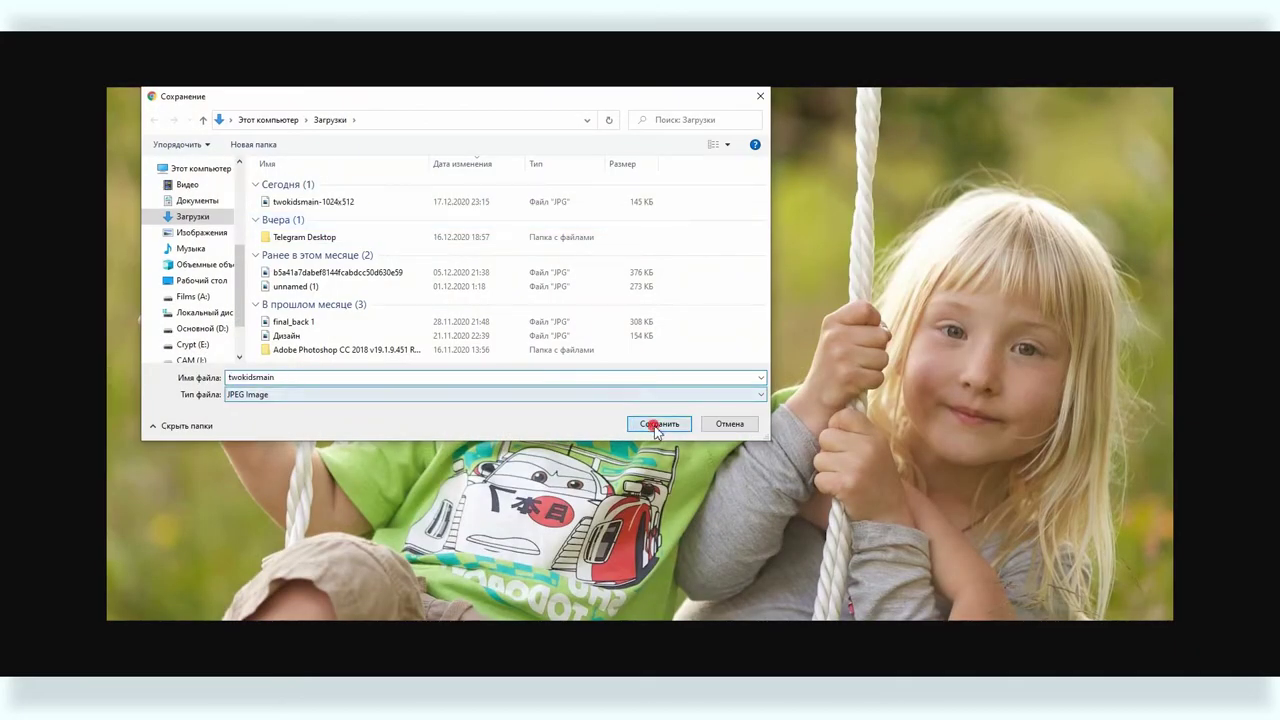
# Check the file information of the downloaded original image, and close the attachment details in the media library
pyautogui.click(50, 660)
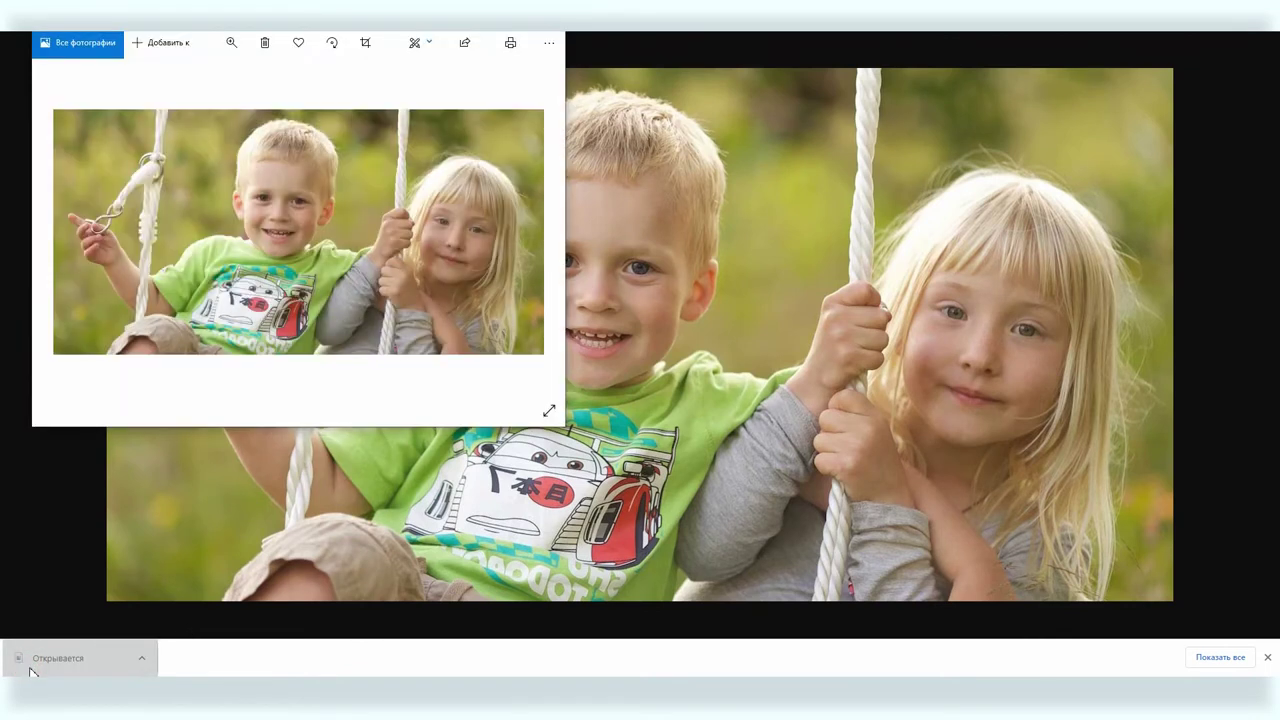
pyautogui.rightClick(212, 303)
pyautogui.click(255, 625)
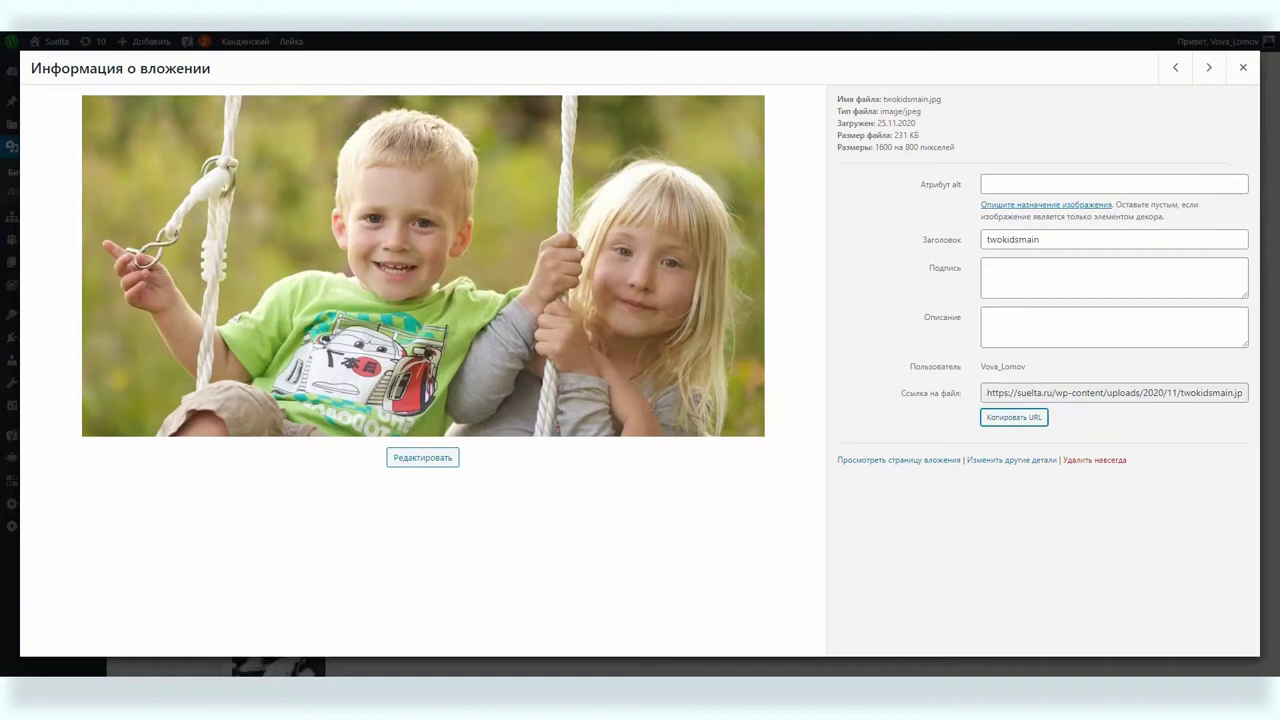
pyautogui.click(1243, 68)
# Upload FB_kak podklyuchit Lets Encrypt0001.jpg from the Заставки folder in Total Commander straight into the media library
pyautogui.hotkey('alt', 'Tab')
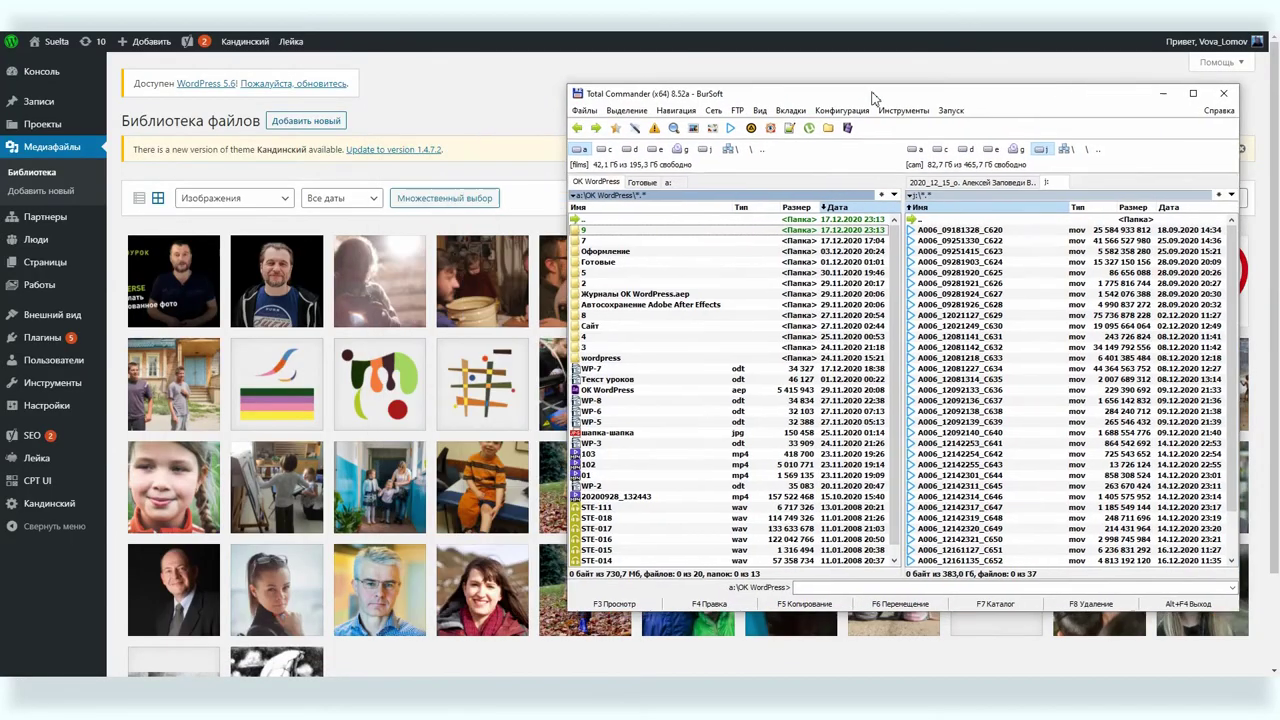
pyautogui.click(726, 141)
pyautogui.moveTo(680, 195); pyautogui.dragTo(175, 325)
# Open the media library's upload area and upload FB_kak podklyuchit Lets Encrypt0001.jpg from Total Commander a second time
pyautogui.click(322, 121)
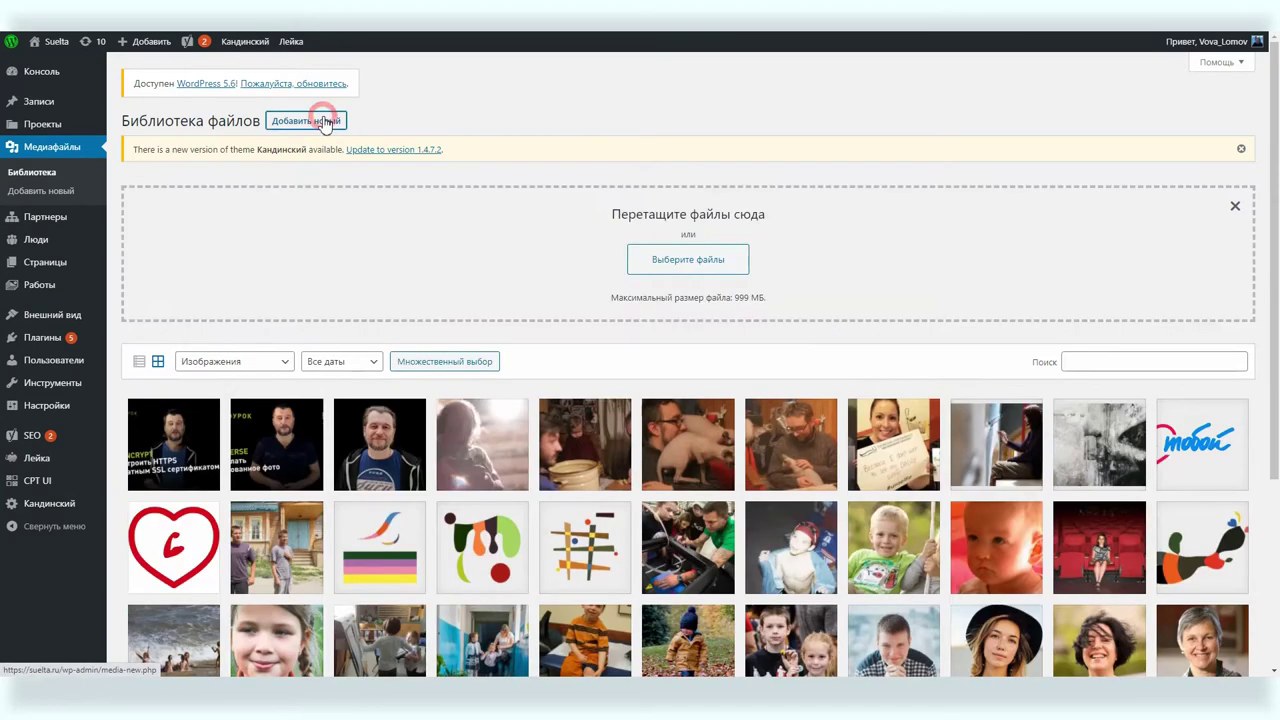
pyautogui.hotkey('alt', 'Tab')
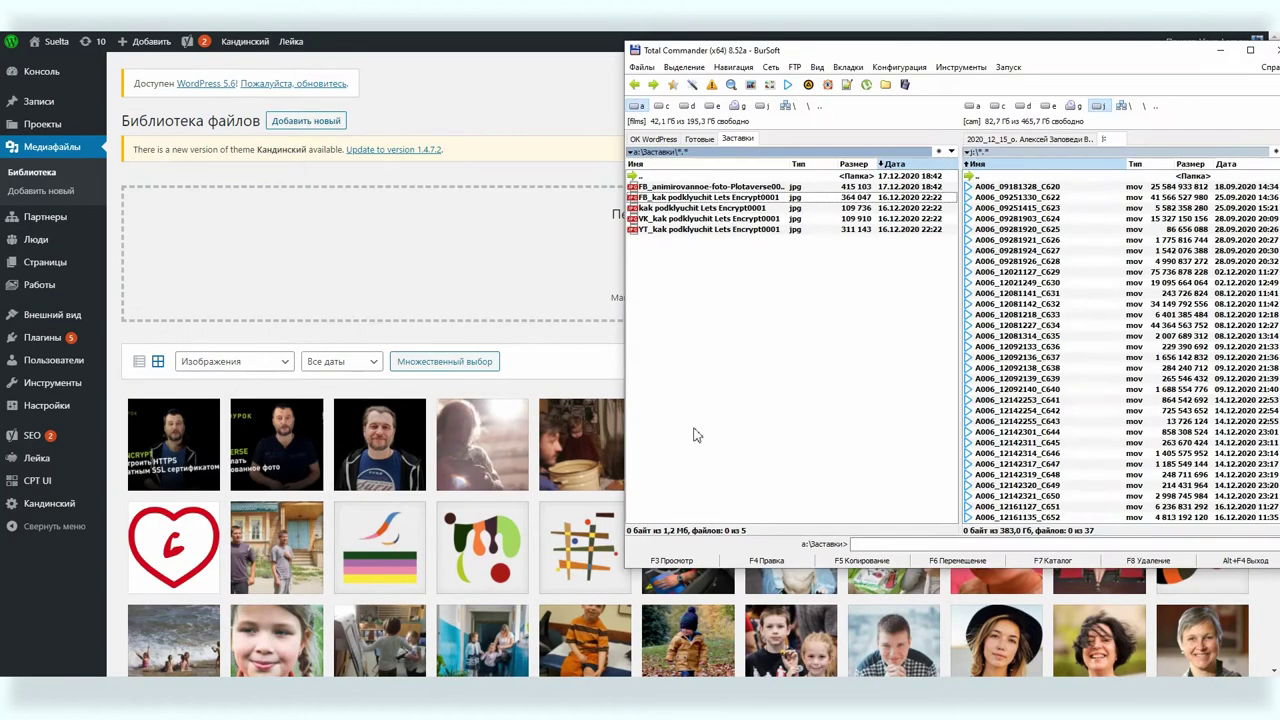
pyautogui.moveTo(678, 205); pyautogui.dragTo(474, 257)
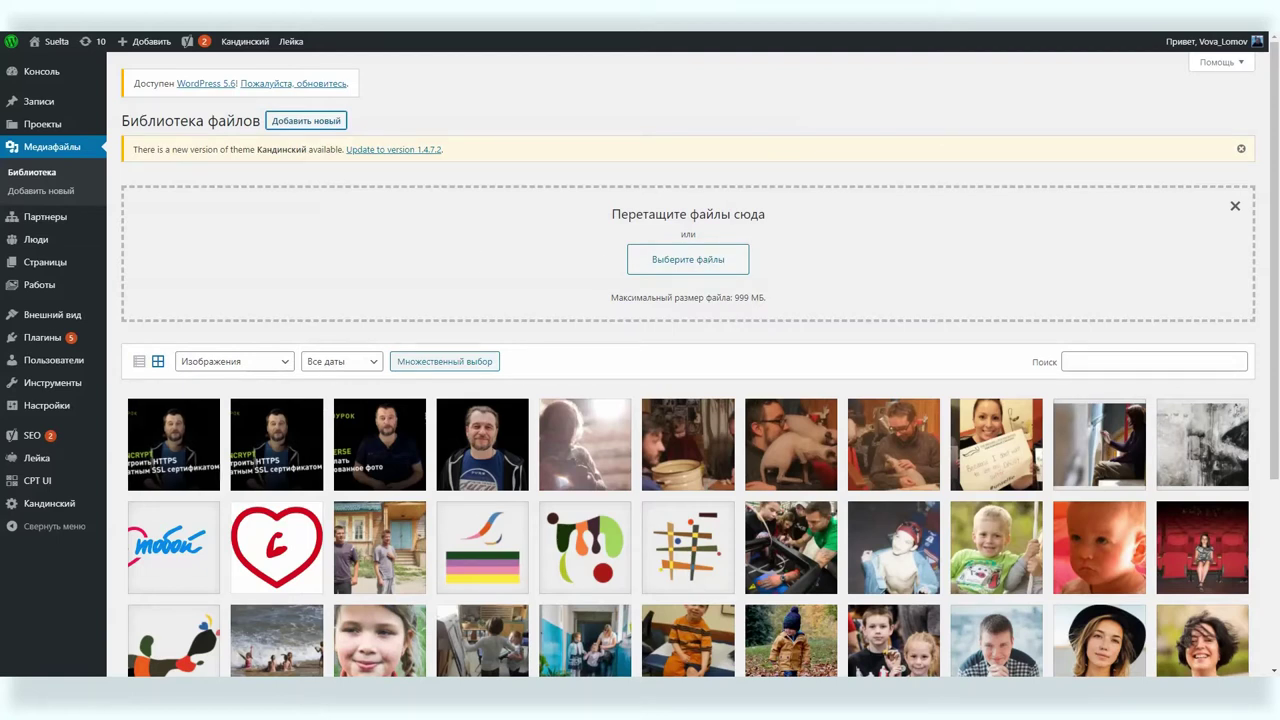
# Permanently delete the duplicate FB_kak-podklyuchit-Lets-Encrypt0001-1.jpg from the media library and close the upload area
pyautogui.click(174, 444)
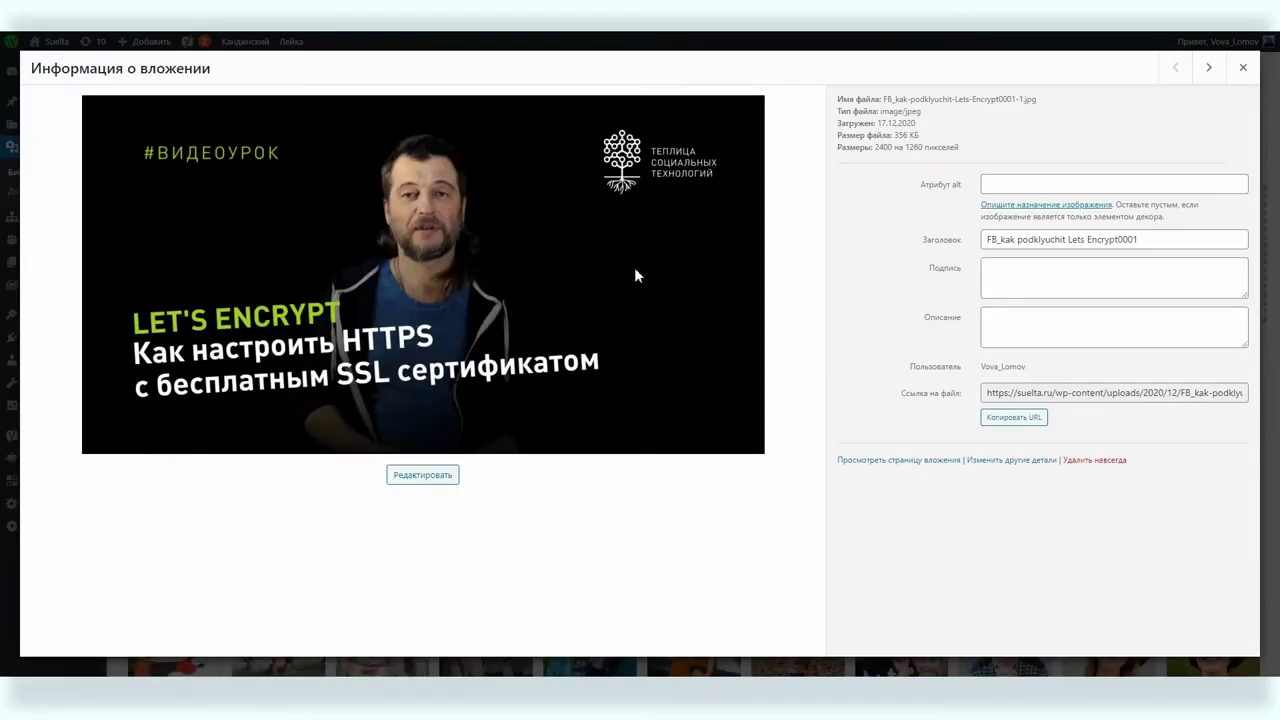
pyautogui.click(1090, 462)
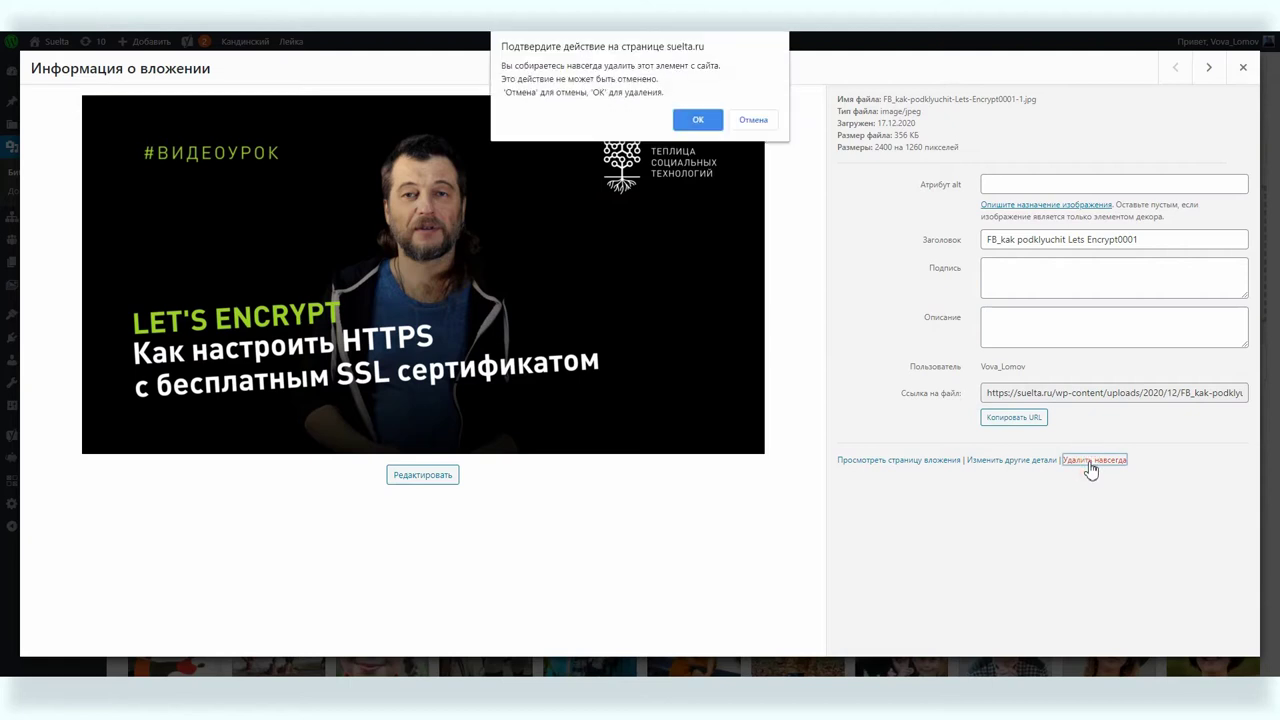
pyautogui.click(702, 122)
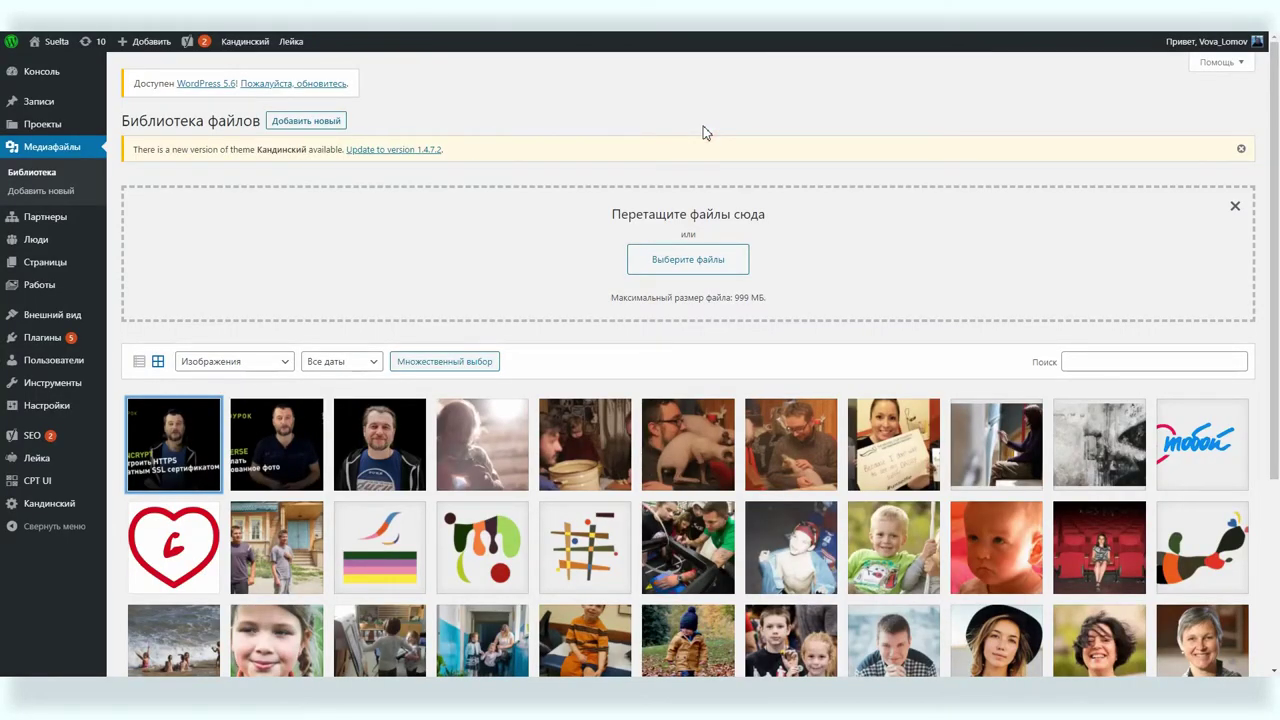
pyautogui.click(295, 121)
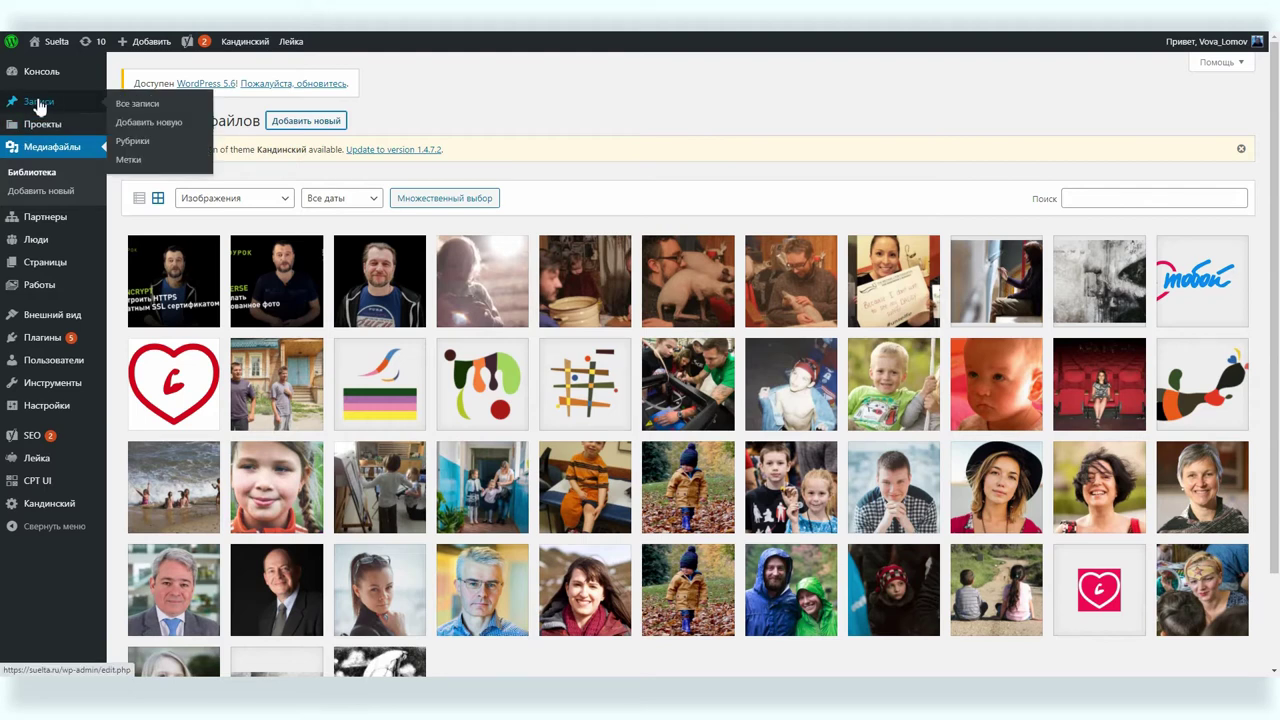
# Start a new post and set a portrait photo uploaded from the computer as its featured image
pyautogui.click(128, 106)
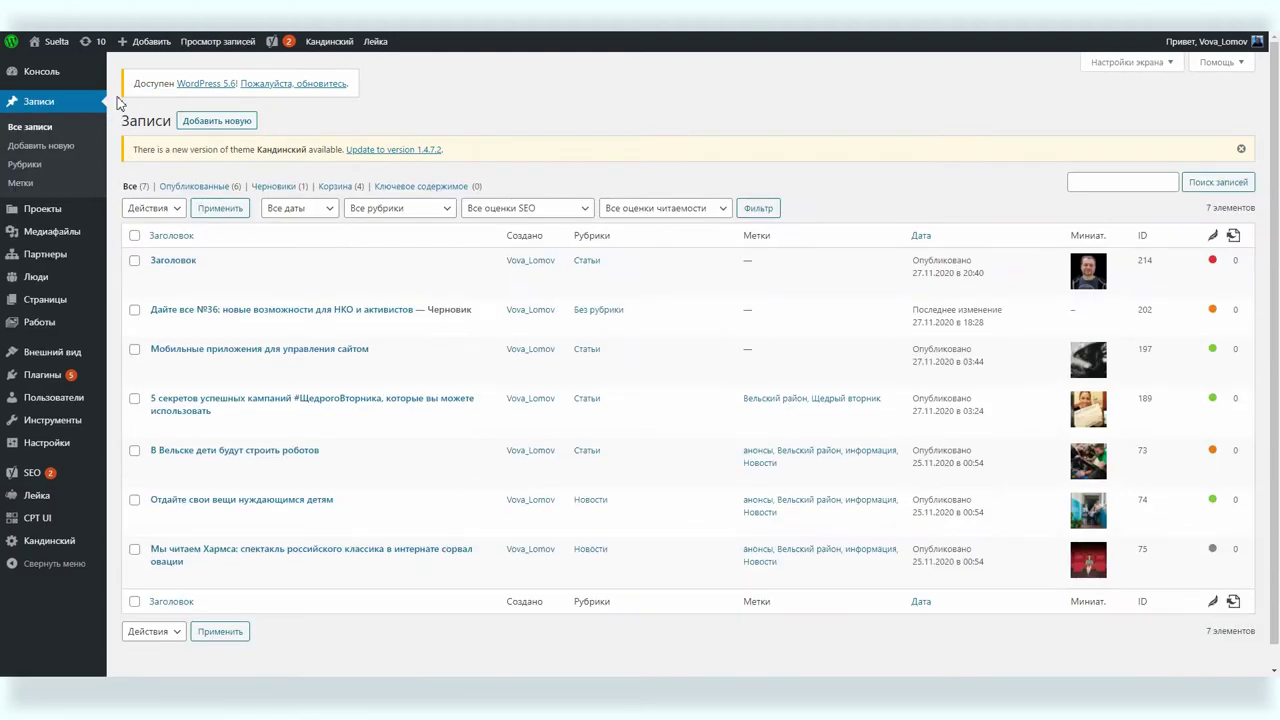
pyautogui.click(222, 122)
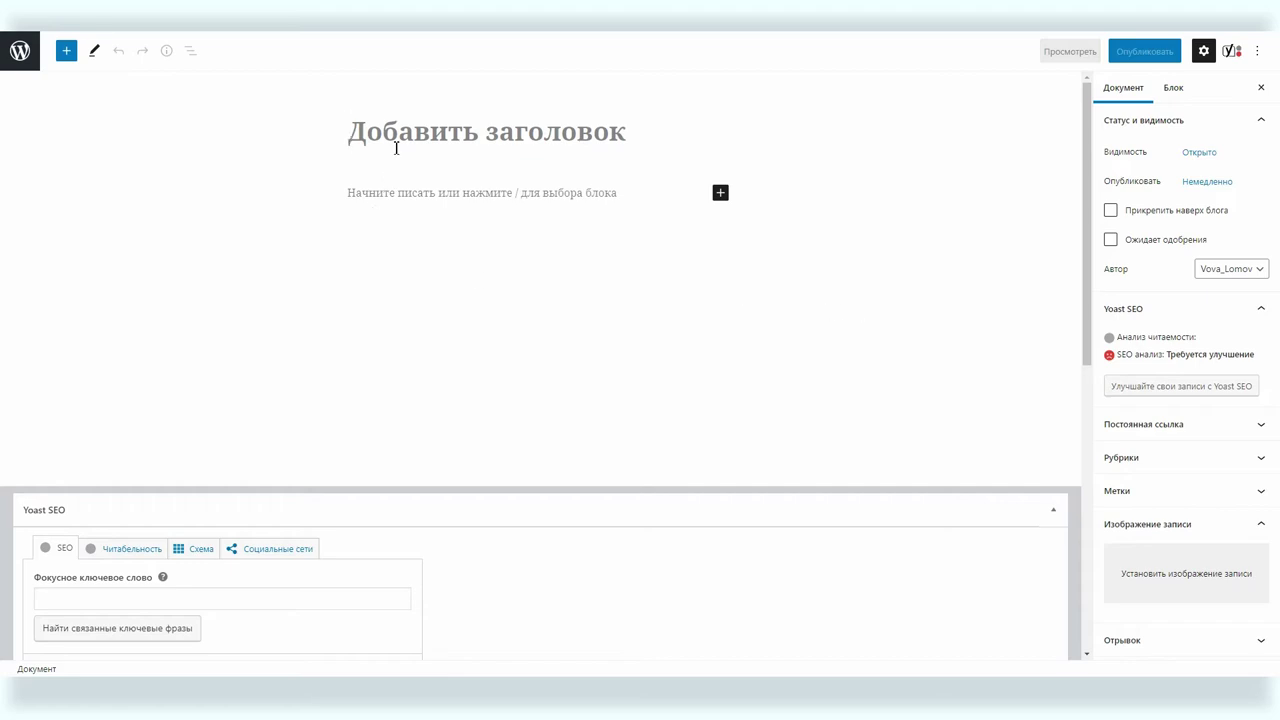
pyautogui.click(1189, 588)
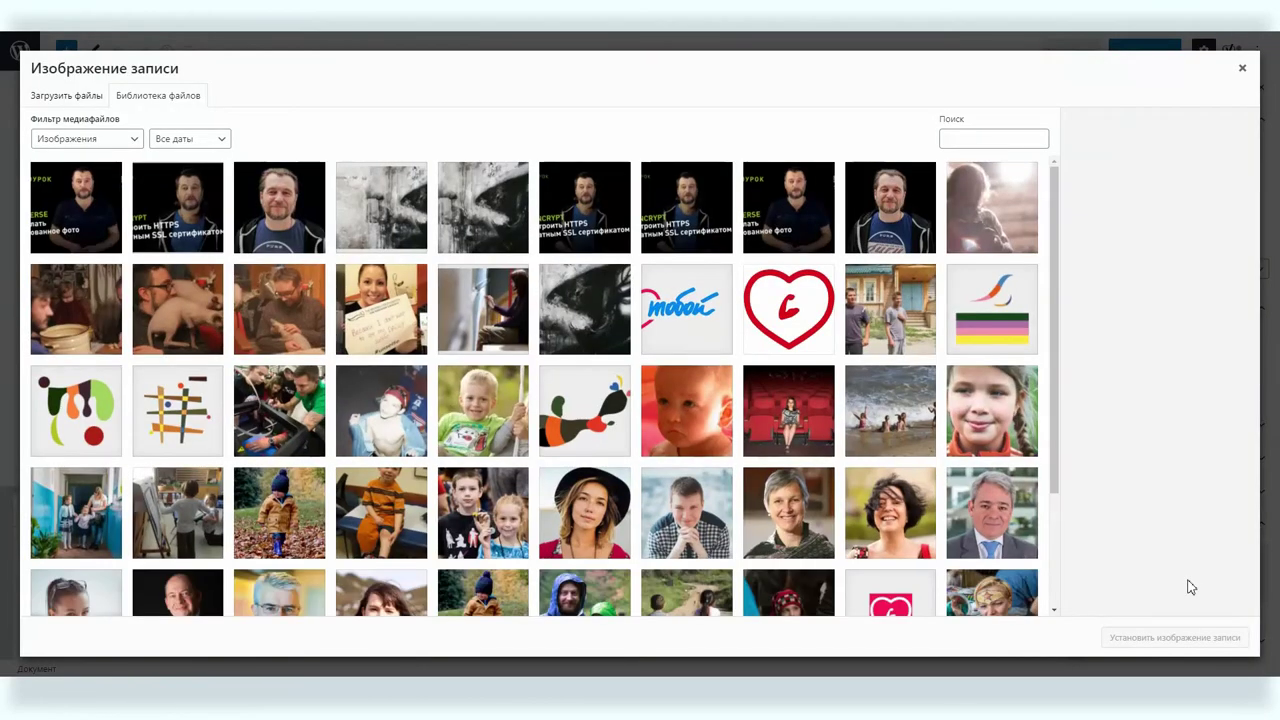
pyautogui.click(60, 95)
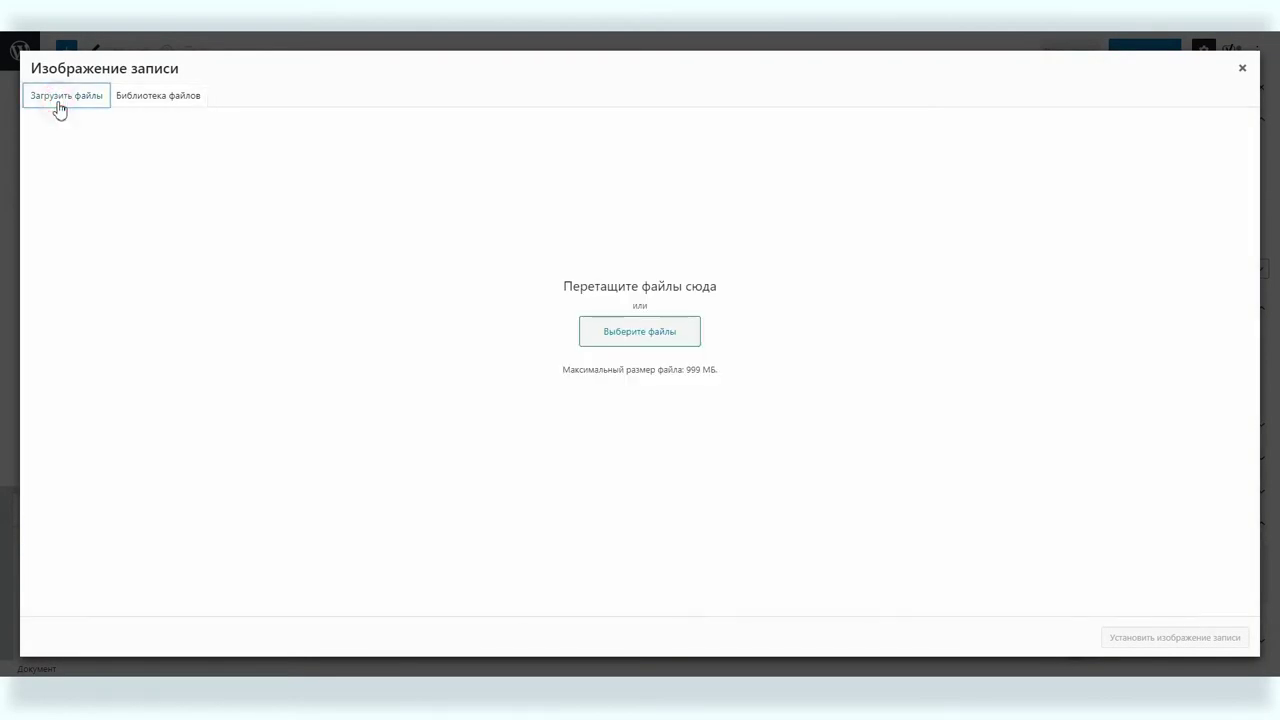
pyautogui.hotkey('alt', 'Tab')
pyautogui.moveTo(501, 295); pyautogui.dragTo(307, 338)
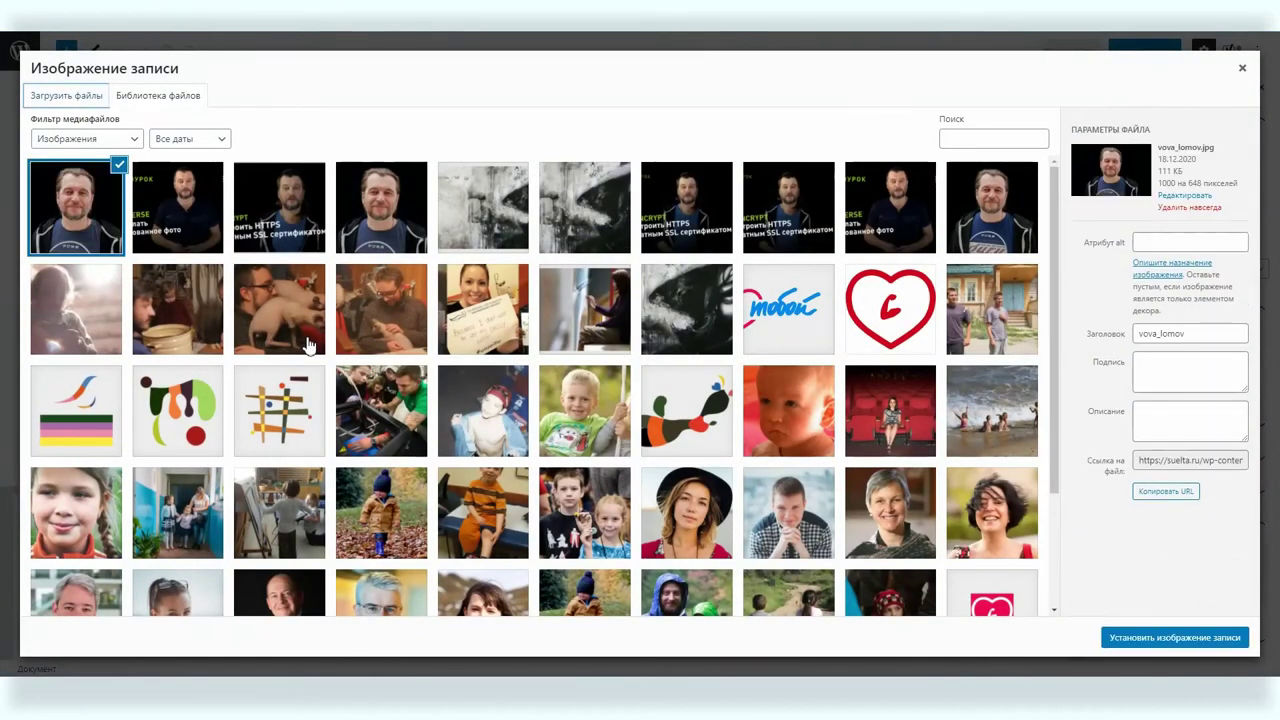
pyautogui.click(1190, 645)
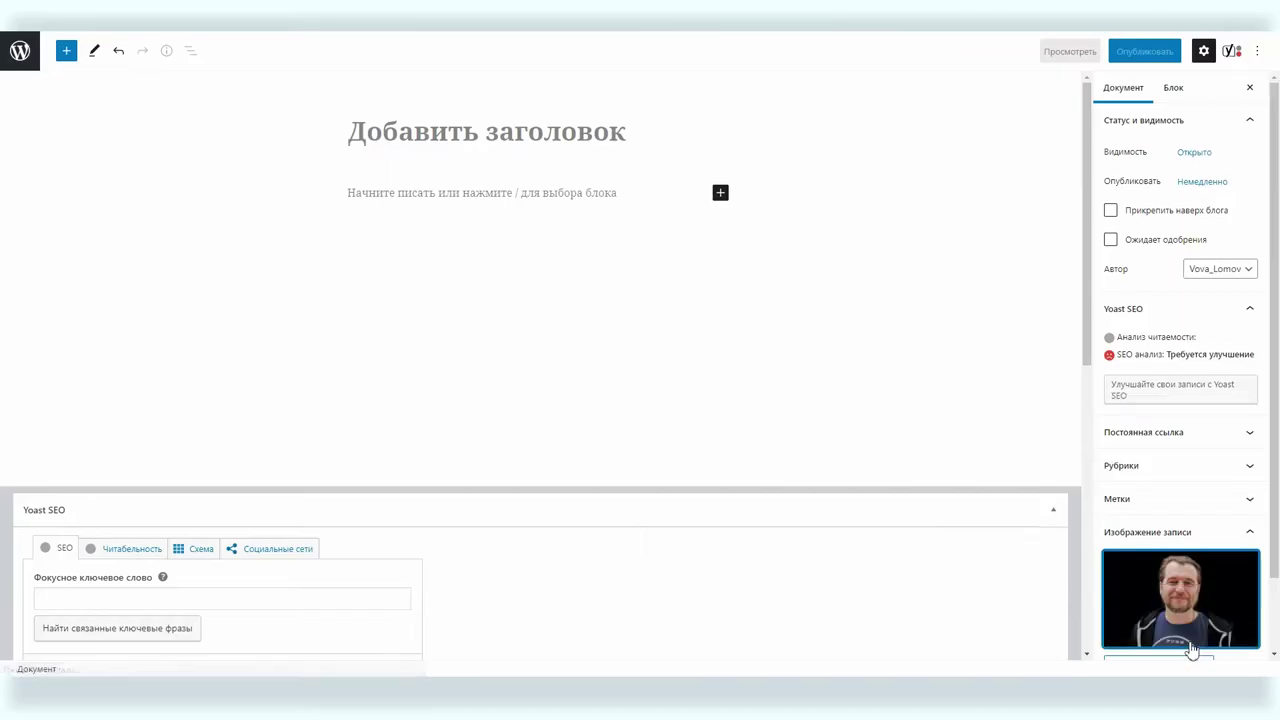
# Leave the new post without saving and open the post «Мобильные приложения для управления сайтом» for editing
pyautogui.click(20, 50)
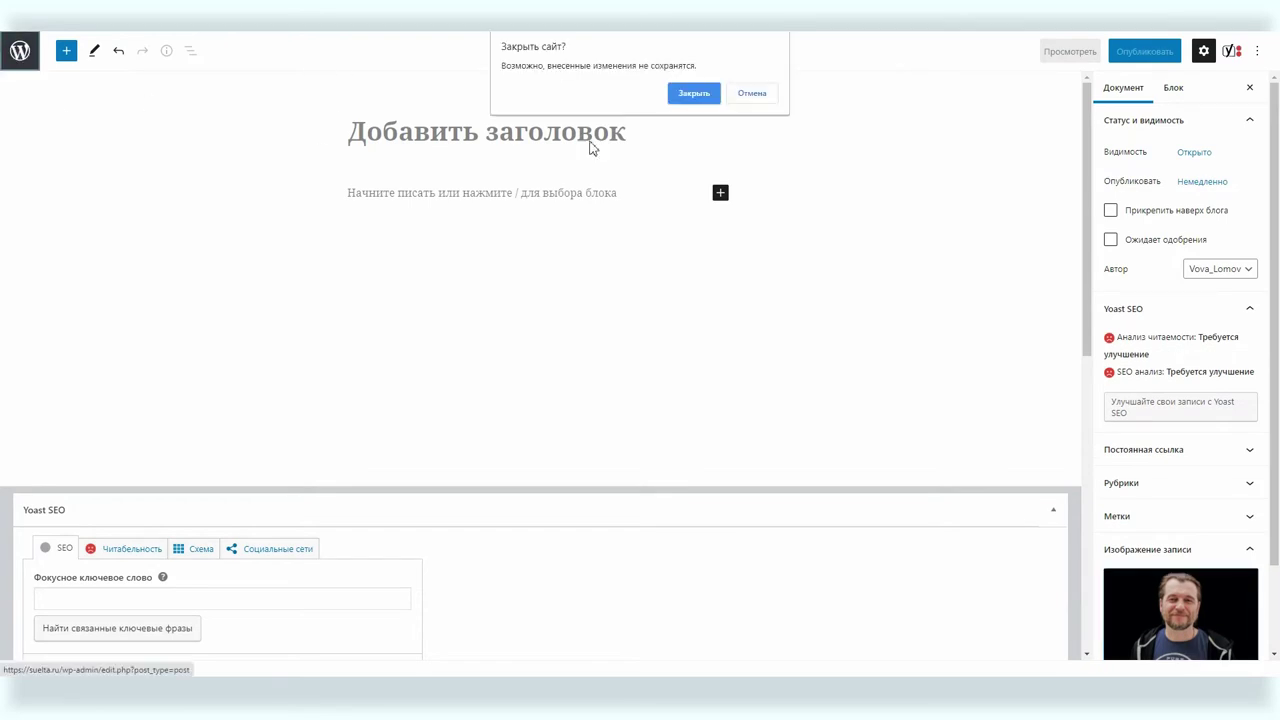
pyautogui.click(690, 95)
pyautogui.click(167, 366)
pyautogui.scroll(-5, 809, 380)
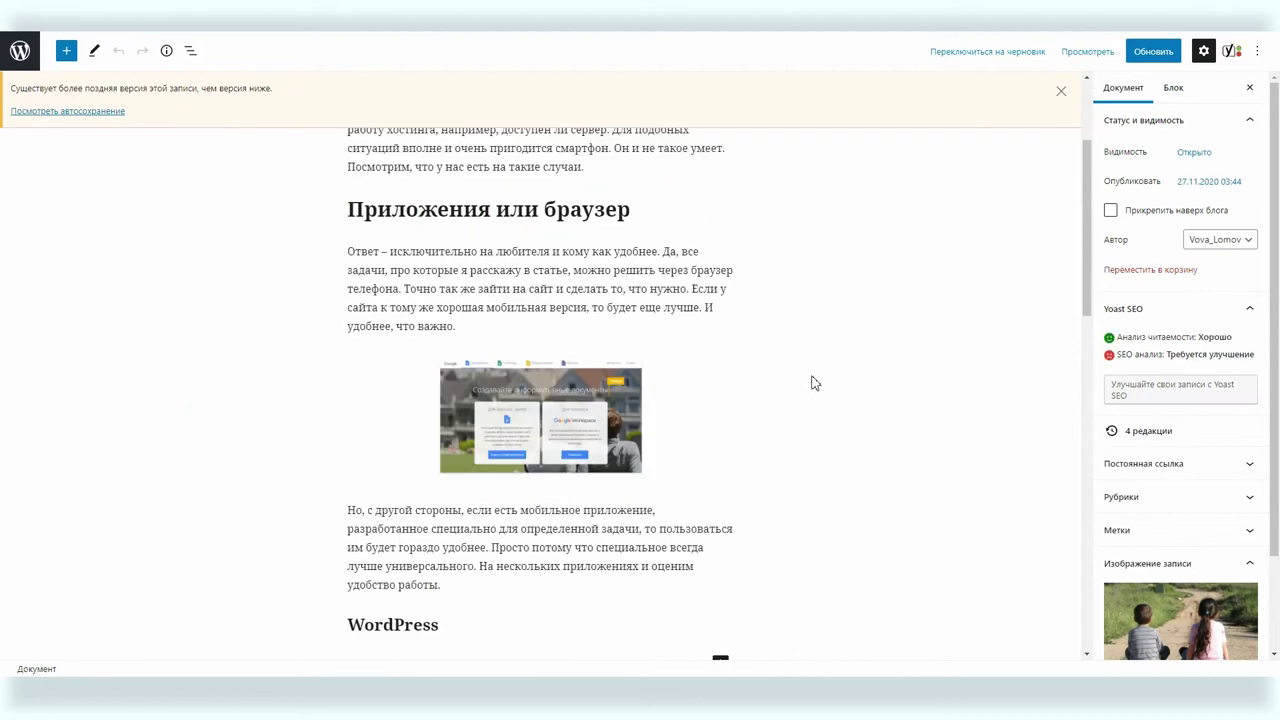
# Replace the post's featured image with the library photo of children playing in the sea waves
pyautogui.click(1166, 600)
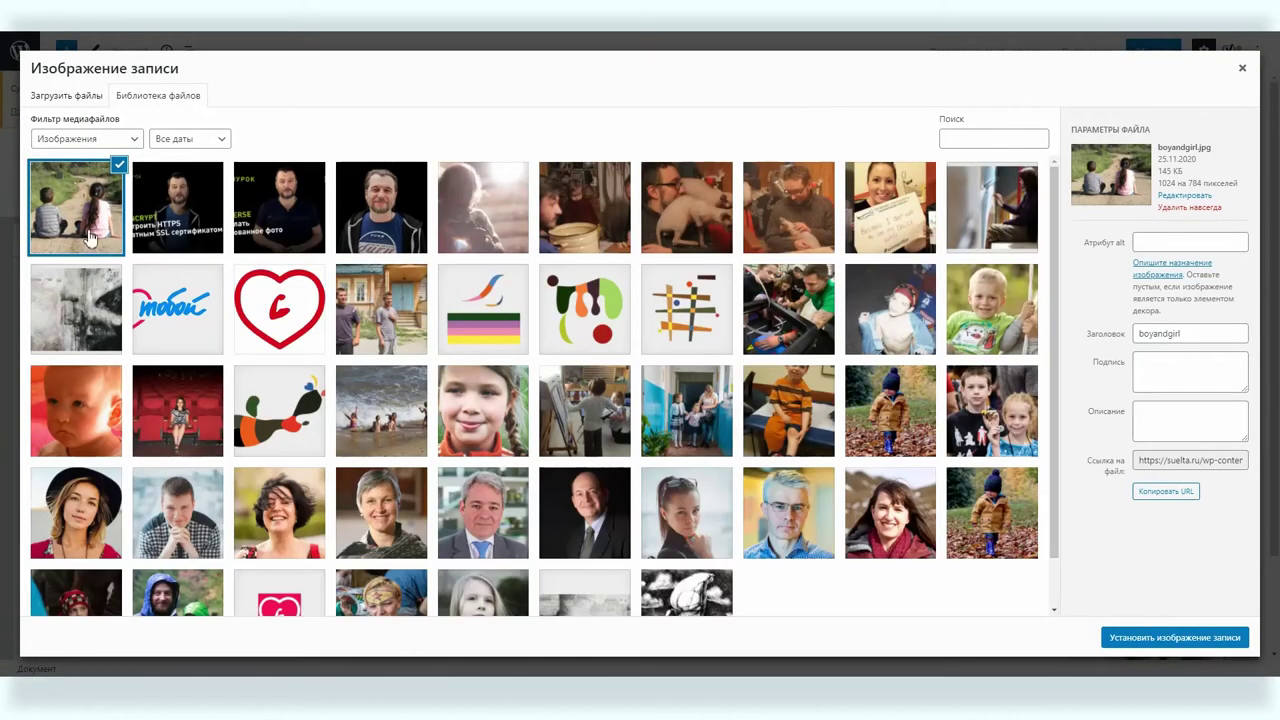
pyautogui.click(379, 408)
pyautogui.click(1156, 636)
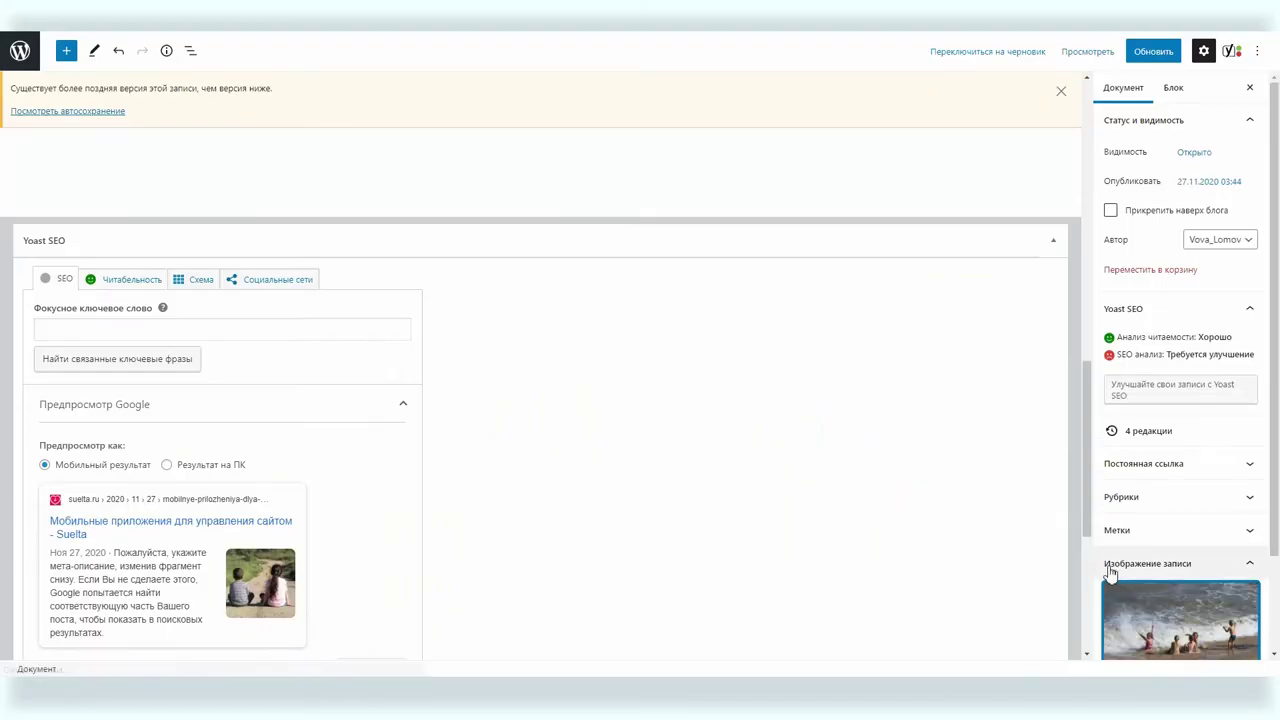
# Reopen the post's featured image selection and show its option for uploading new files
pyautogui.scroll(-2, 1163, 620)
pyautogui.click(1156, 585)
pyautogui.click(64, 95)
pyautogui.hotkey('alt', 'Tab')
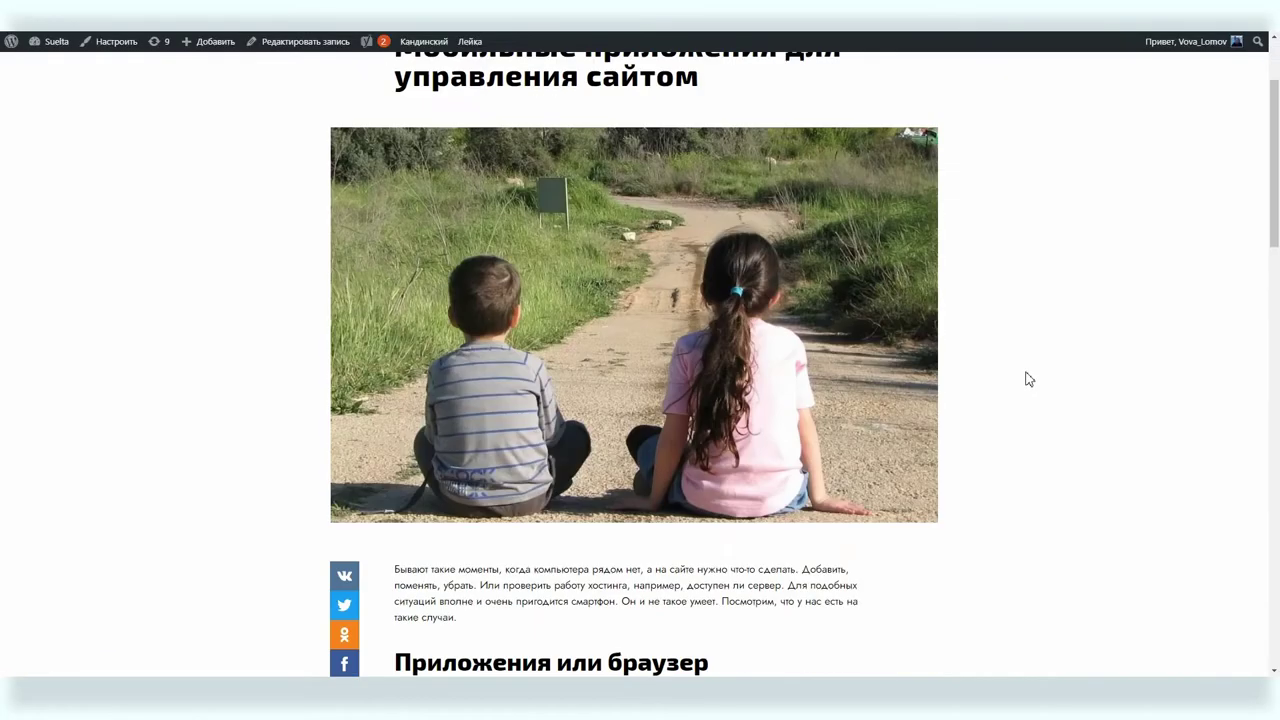
# Examine the featured image and title on the published page of the post
pyautogui.scroll(-1, 1029, 379)
pyautogui.scroll(2, 1028, 377)
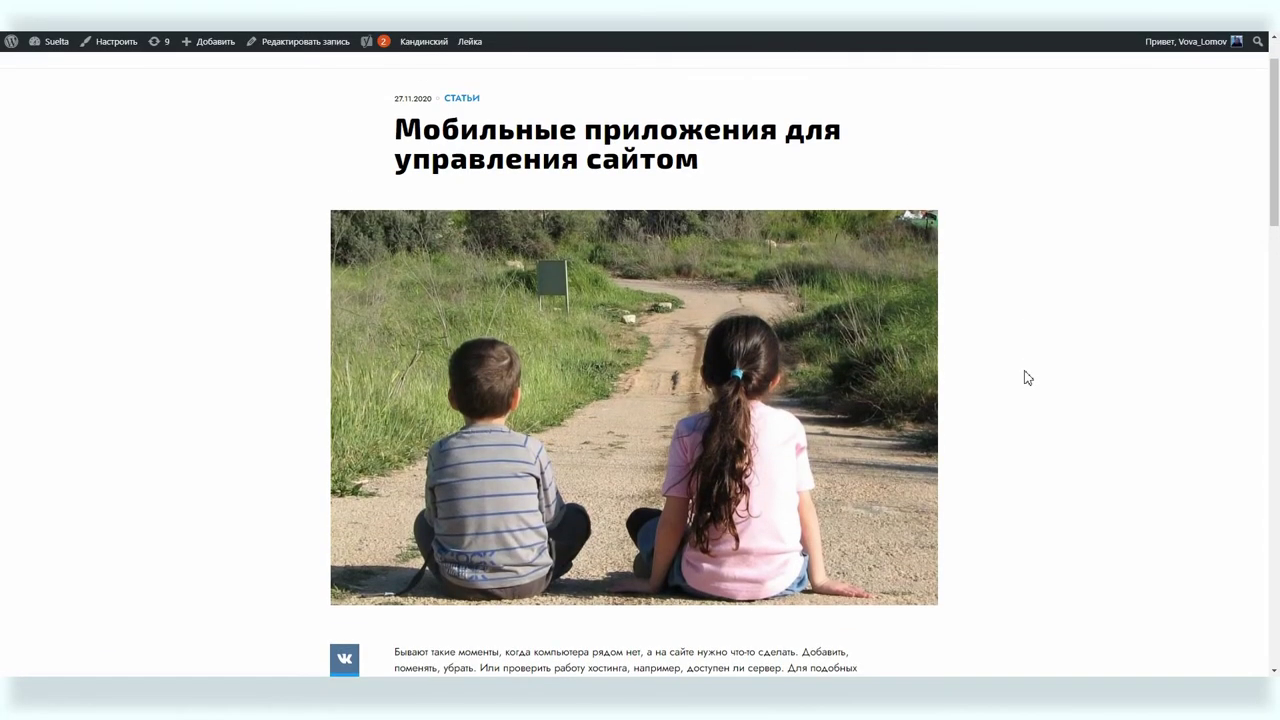
pyautogui.scroll(1, 1028, 378)
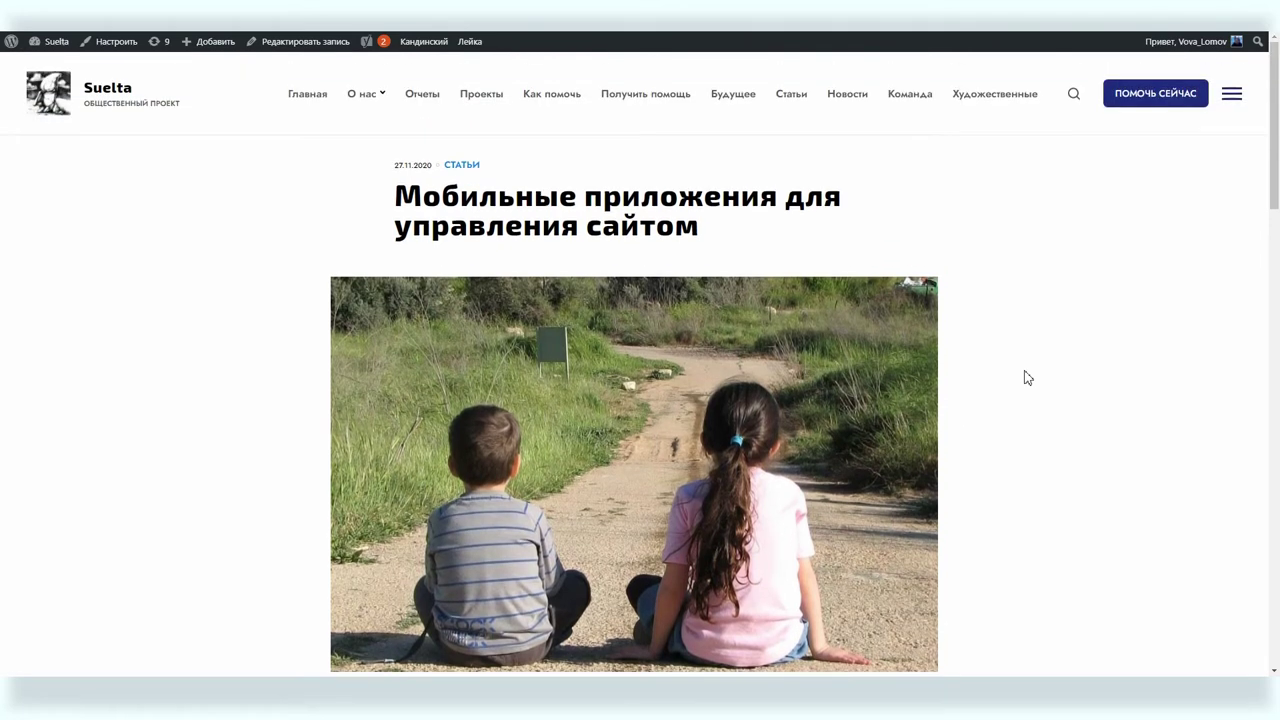
# Examine the post's featured image in the «Статьи» listing and on its own page, then close the page
pyautogui.click(787, 91)
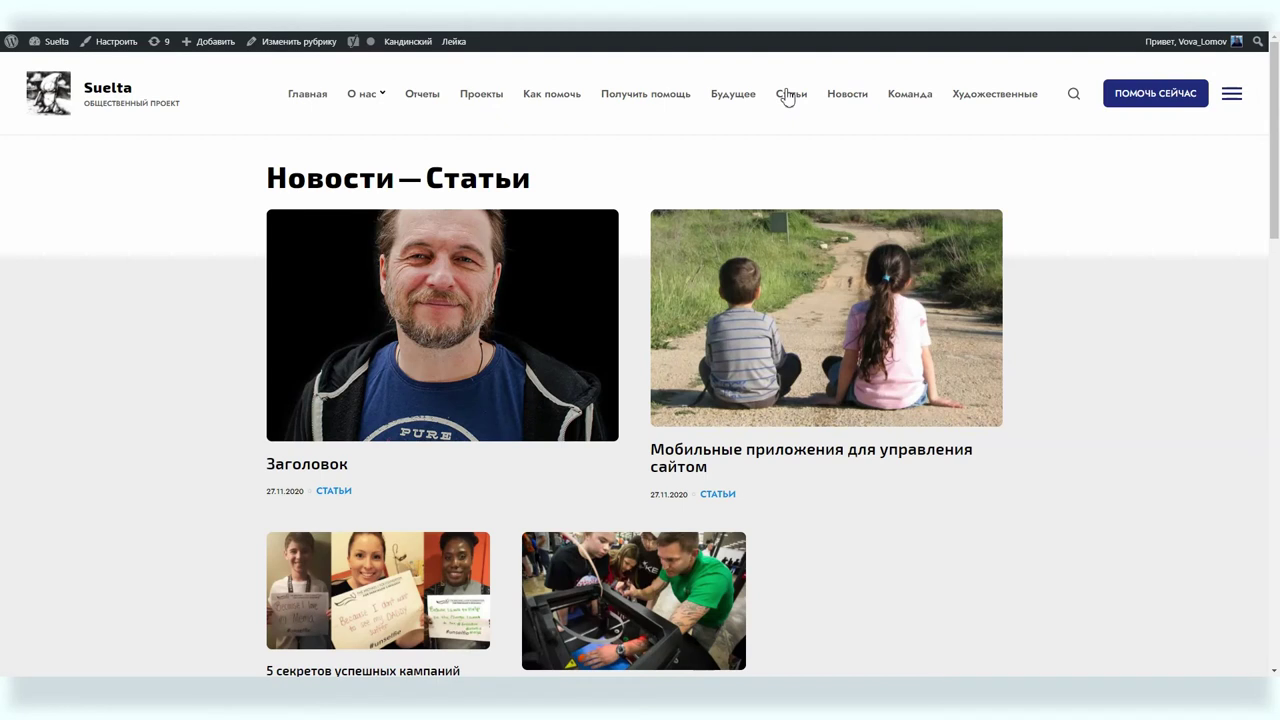
pyautogui.click(771, 309)
pyautogui.scroll(-2, 640, 387)
pyautogui.scroll(2, 580, 237)
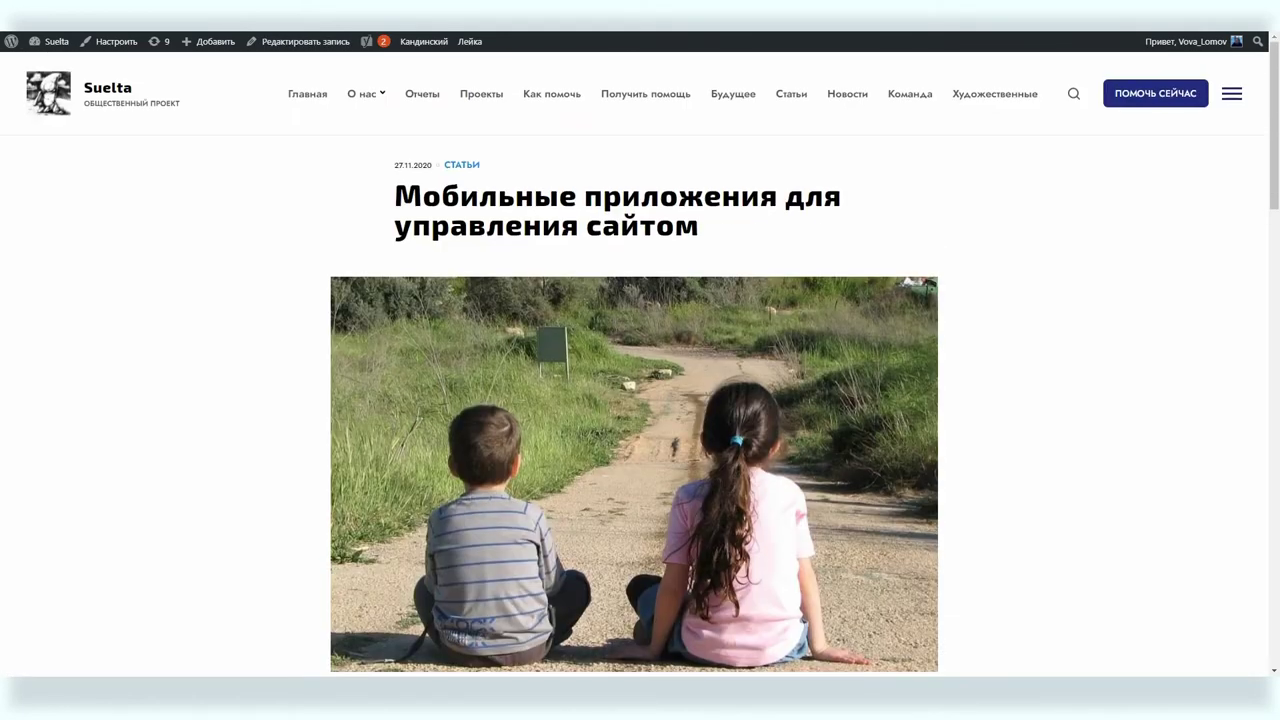
pyautogui.hotkey('ctrl', 'w')
# Replace the post's featured image with the grayscale library picture shapka-shapka.jpg
pyautogui.scroll(-2, 1108, 555)
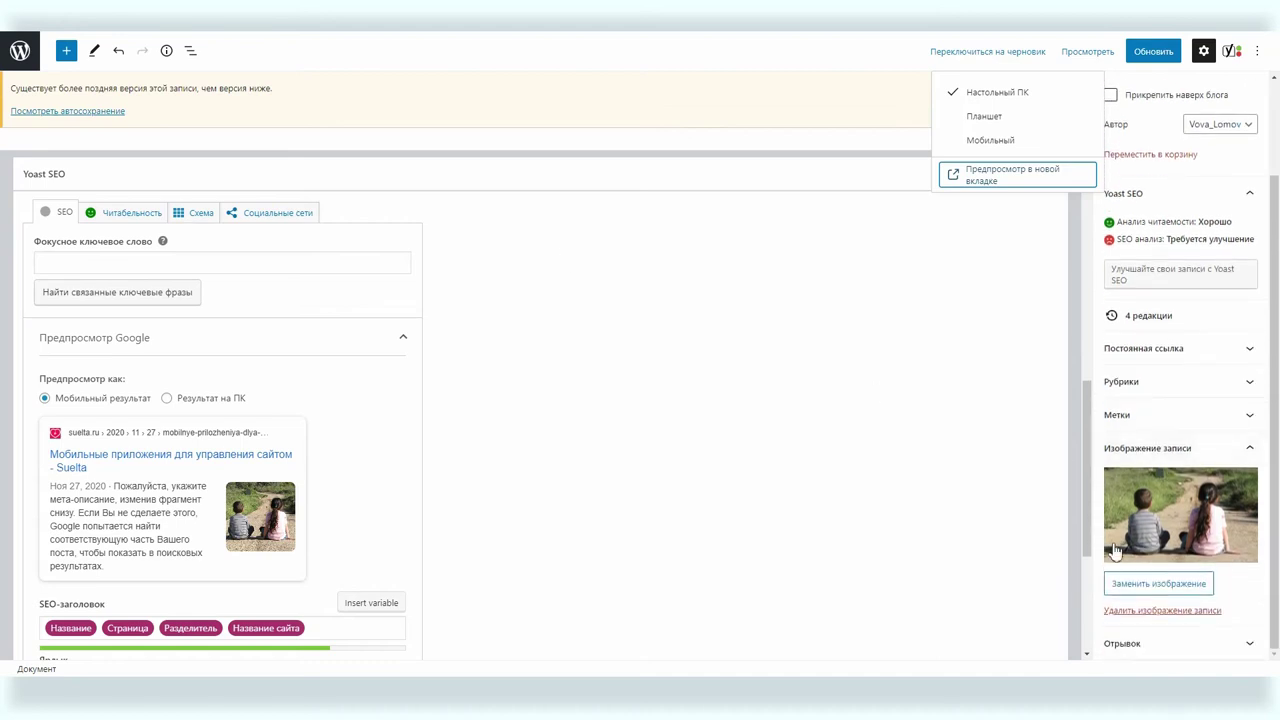
pyautogui.click(1162, 530)
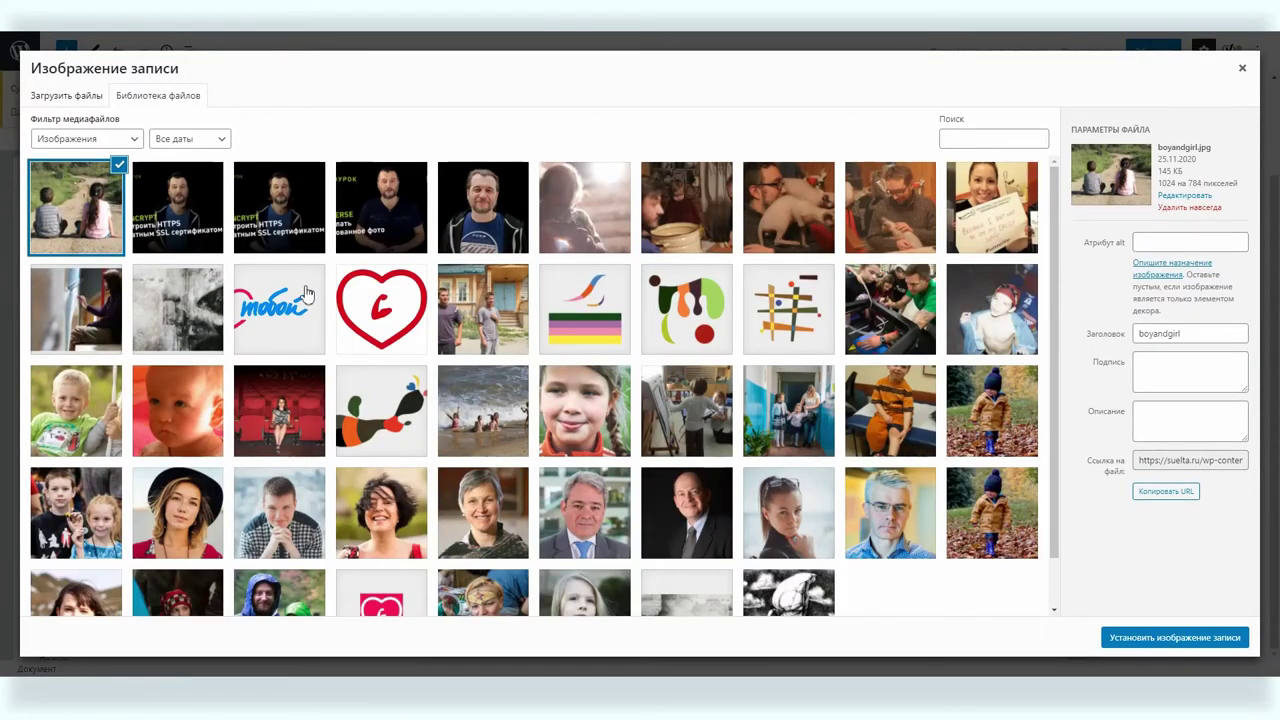
pyautogui.click(178, 305)
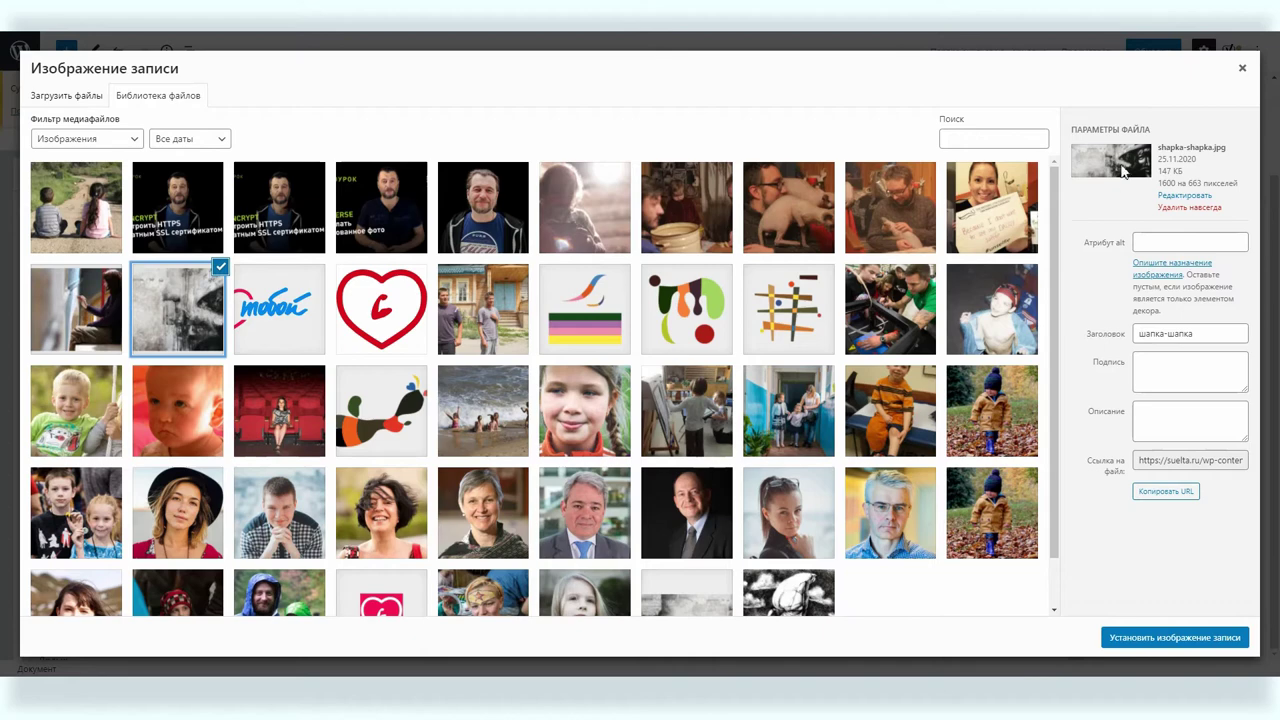
pyautogui.click(1135, 640)
pyautogui.scroll(-2, 1167, 530)
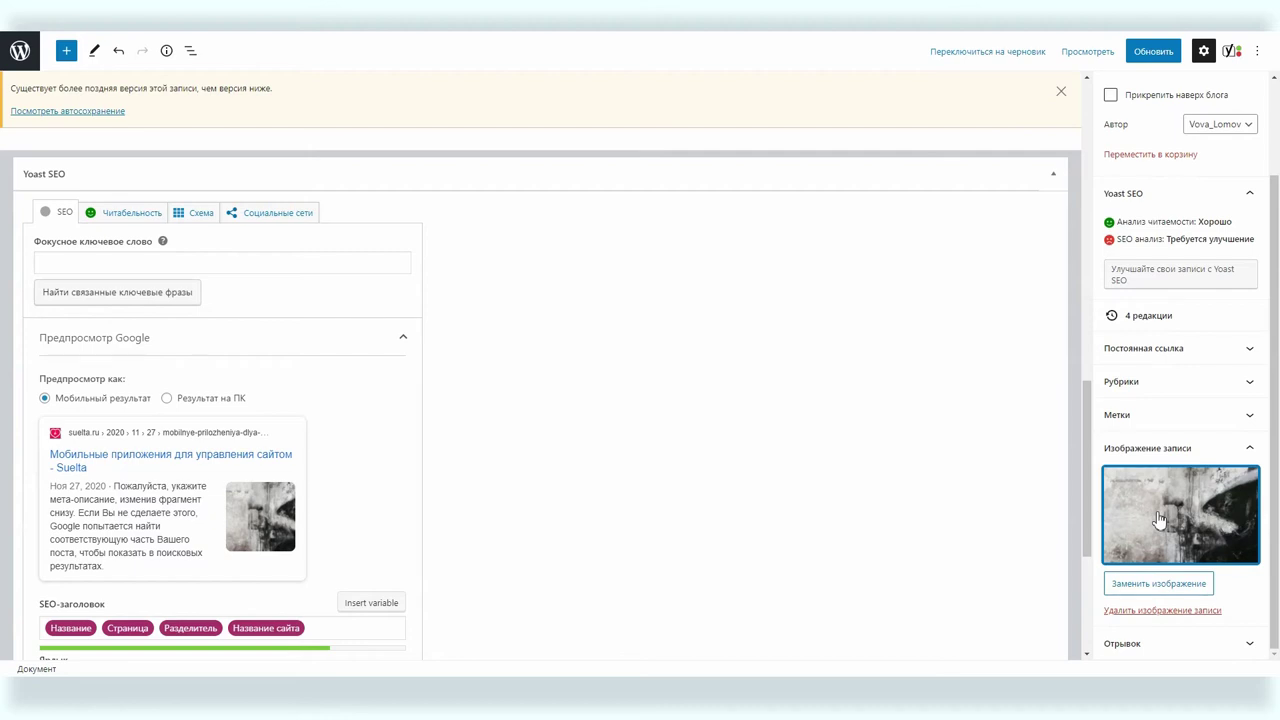
# Reopen the featured image selection and open the library picture shapka-shapka.jpg in the image editor
pyautogui.click(1160, 519)
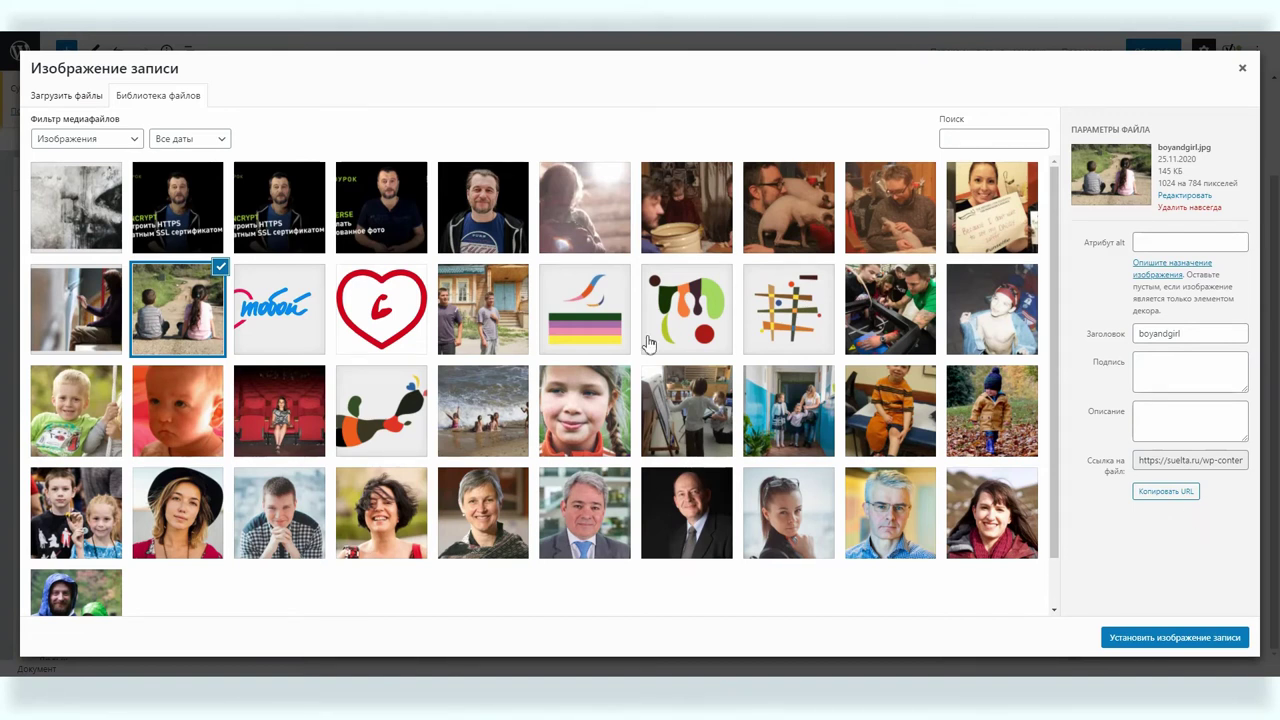
pyautogui.click(65, 222)
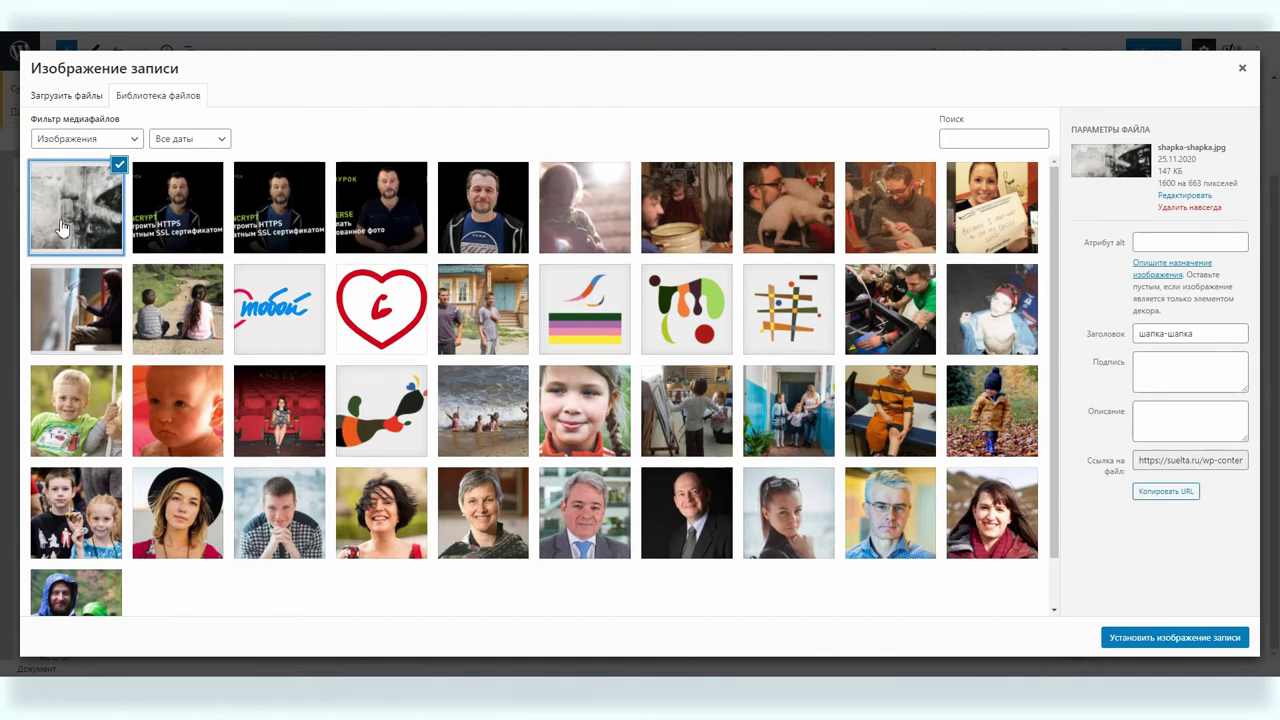
pyautogui.click(1170, 196)
# Crop the picture at a 16:9 ratio to its right-hand part, about 1180 × 664 pixels, and save the edit
pyautogui.click(1122, 275)
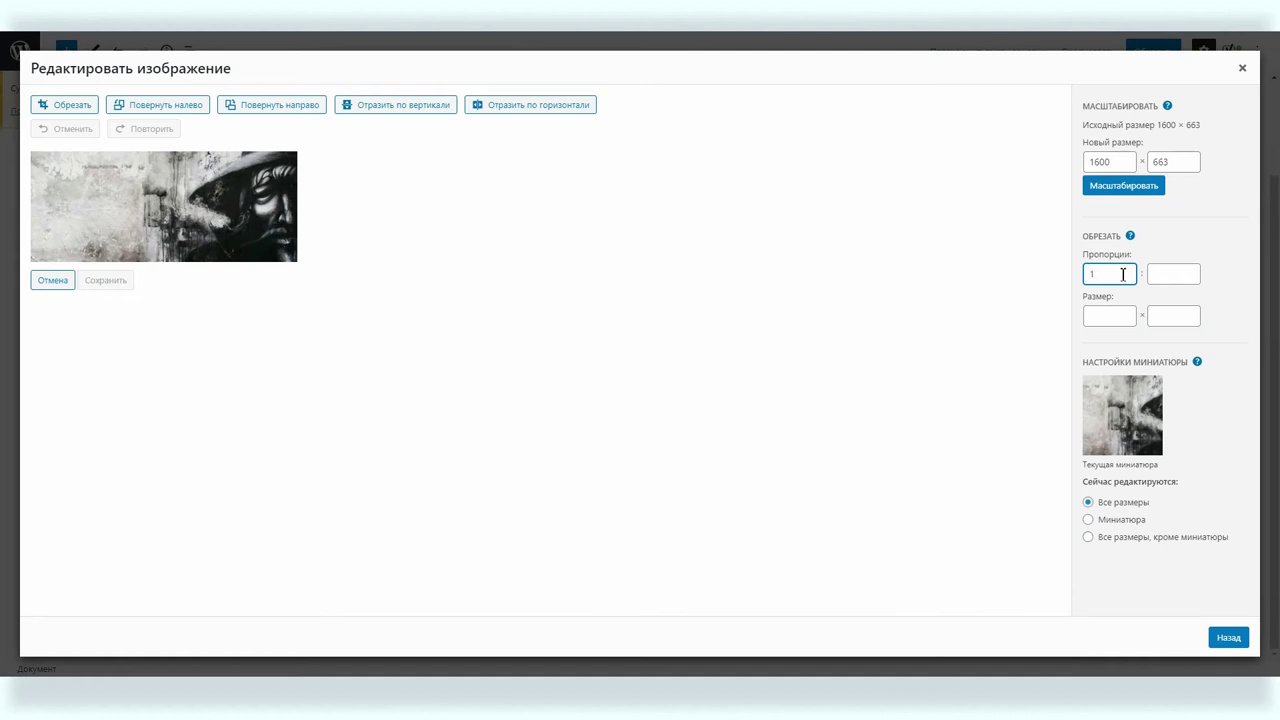
pyautogui.press('Tab')
pyautogui.moveTo(99, 168); pyautogui.dragTo(374, 331)
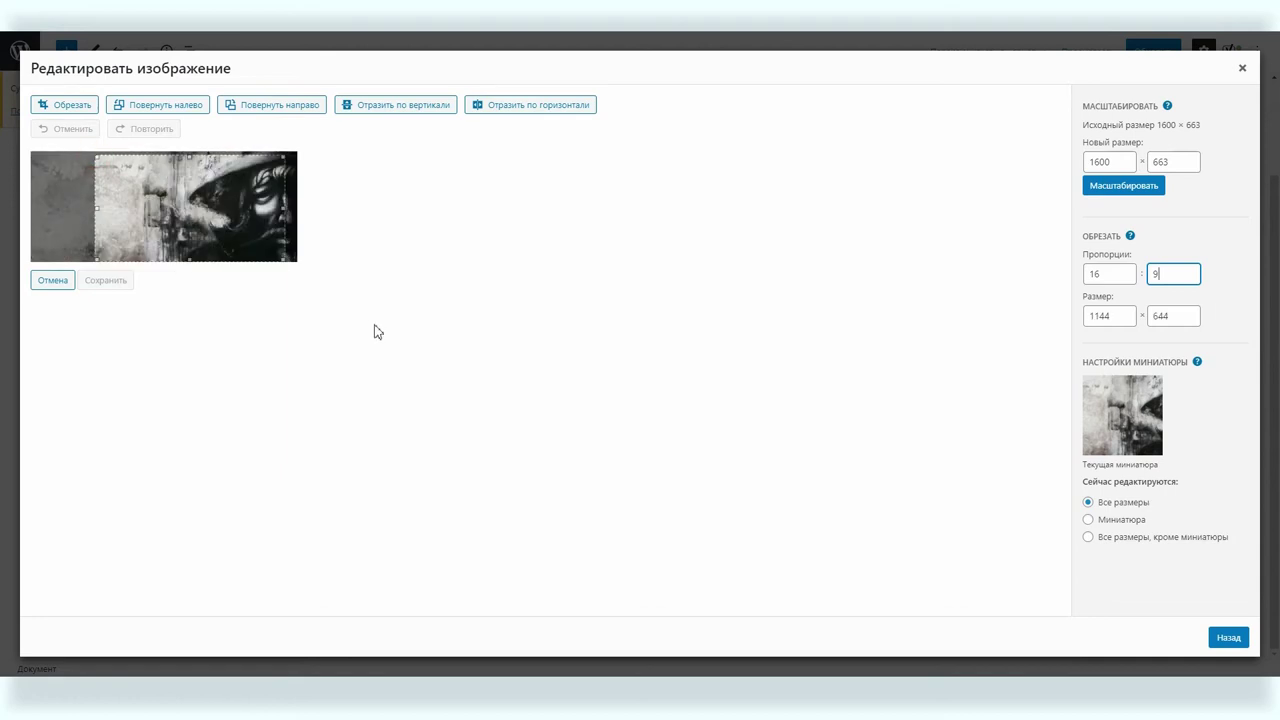
pyautogui.moveTo(290, 162); pyautogui.dragTo(300, 149)
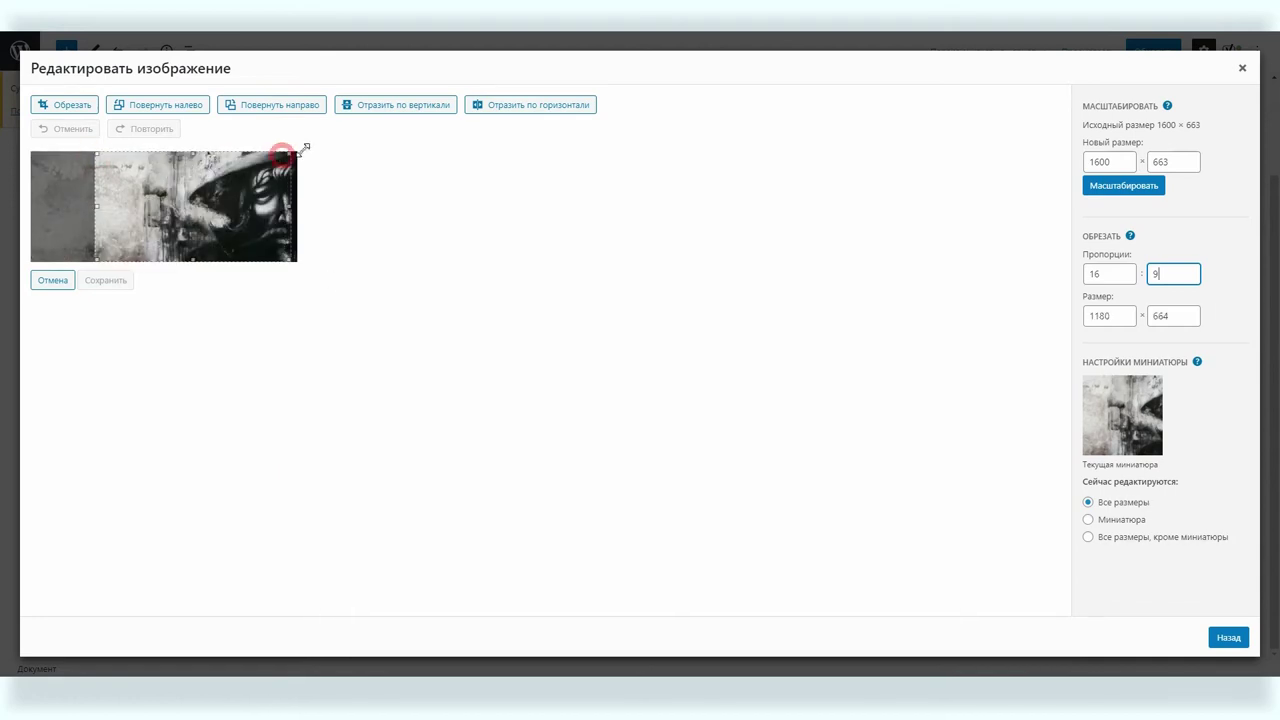
pyautogui.moveTo(214, 163); pyautogui.dragTo(246, 175)
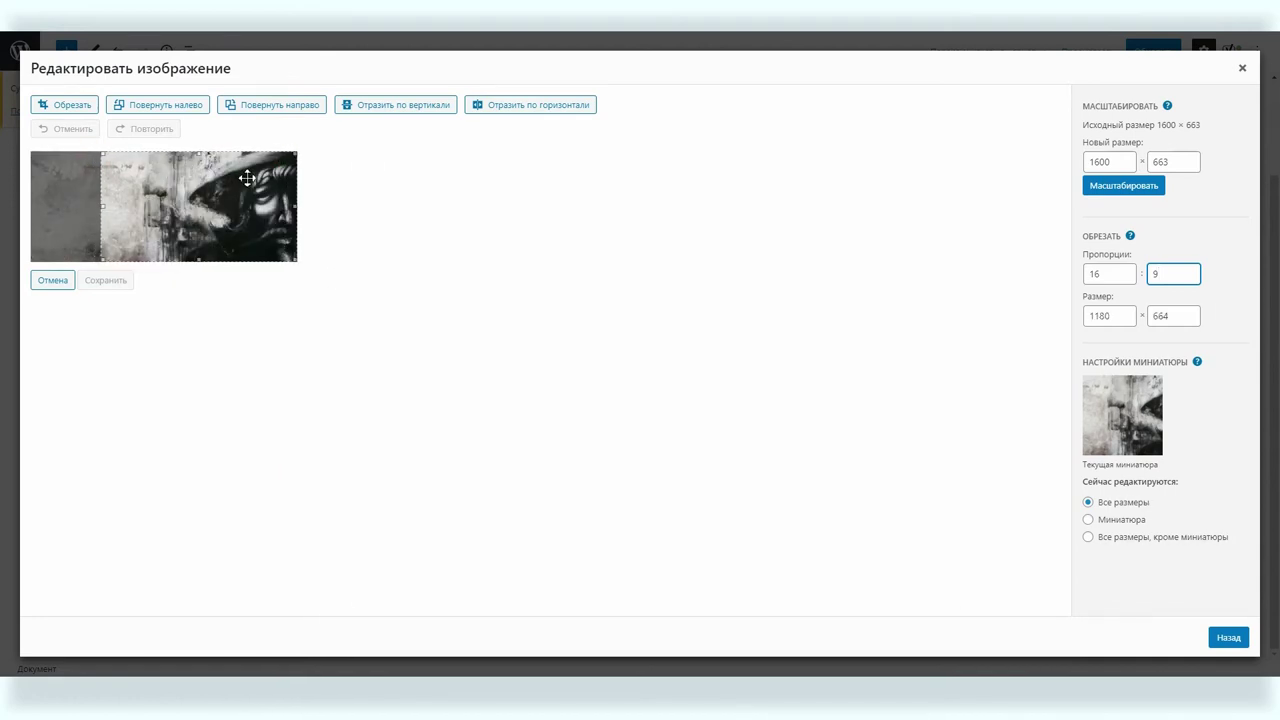
pyautogui.click(72, 106)
pyautogui.click(104, 320)
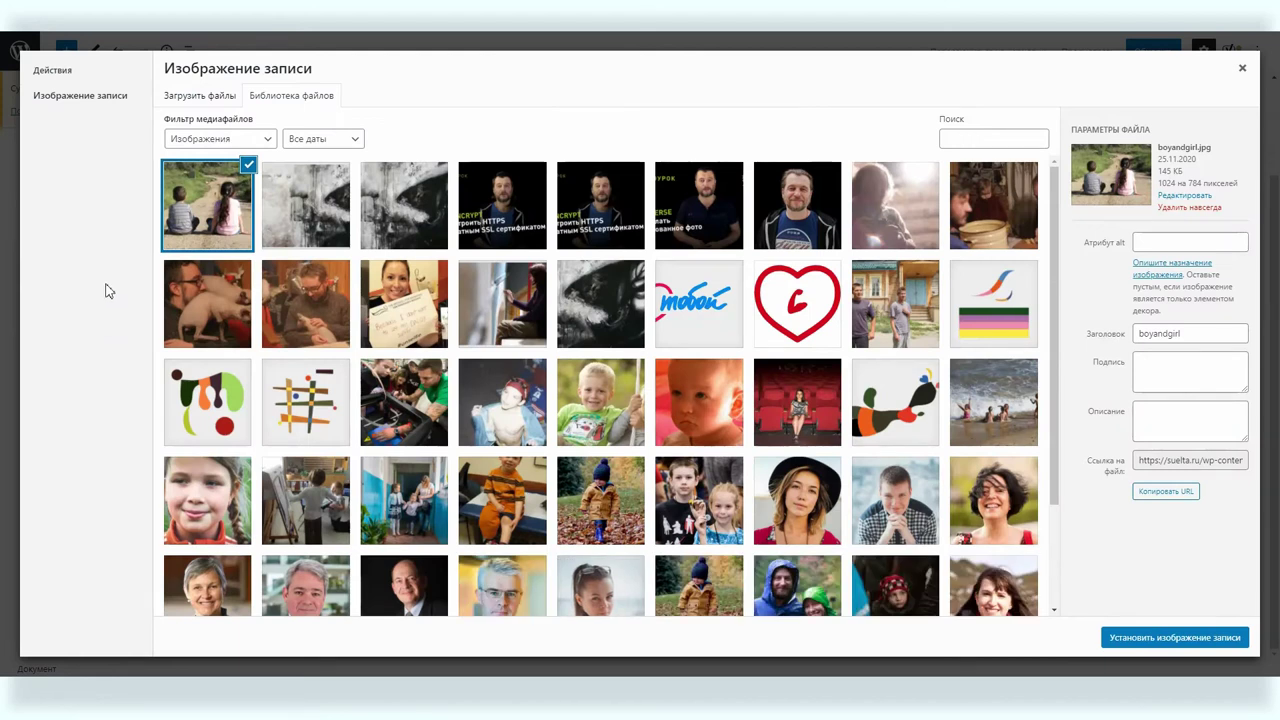
# Set the cropped version of the grayscale picture, not the original-size copy, as the post's featured image
pyautogui.click(320, 221)
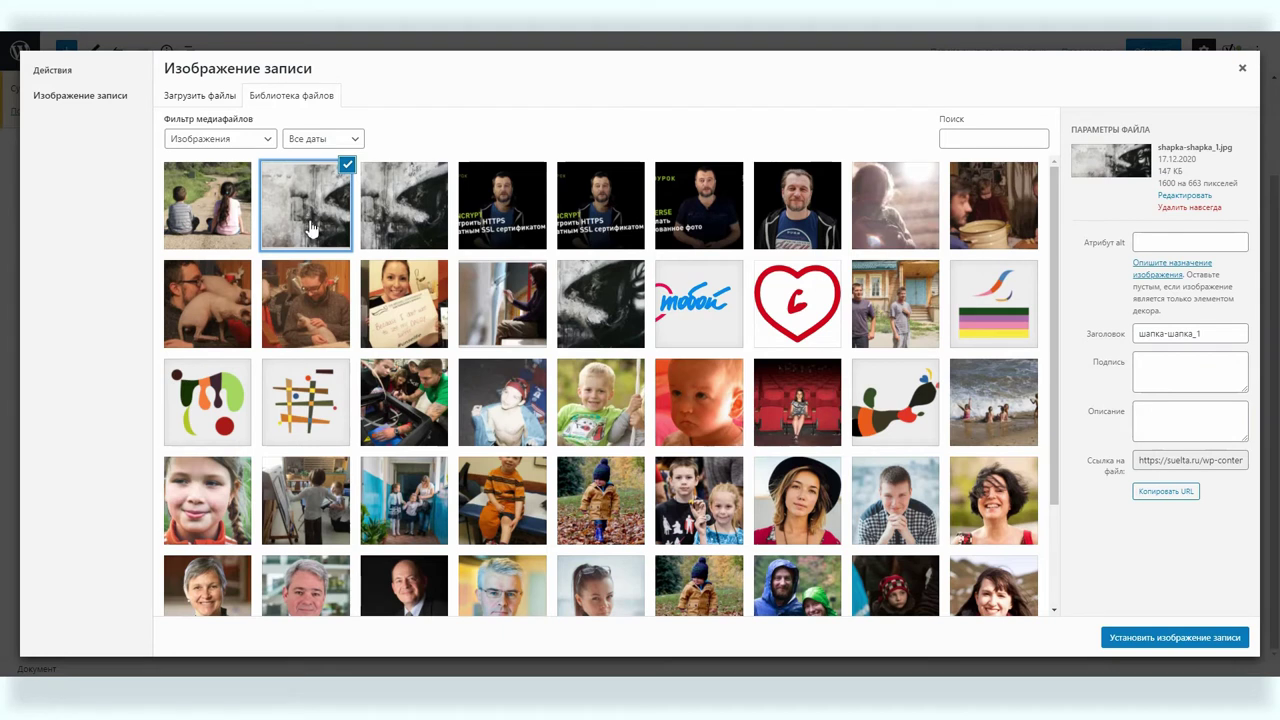
pyautogui.click(392, 216)
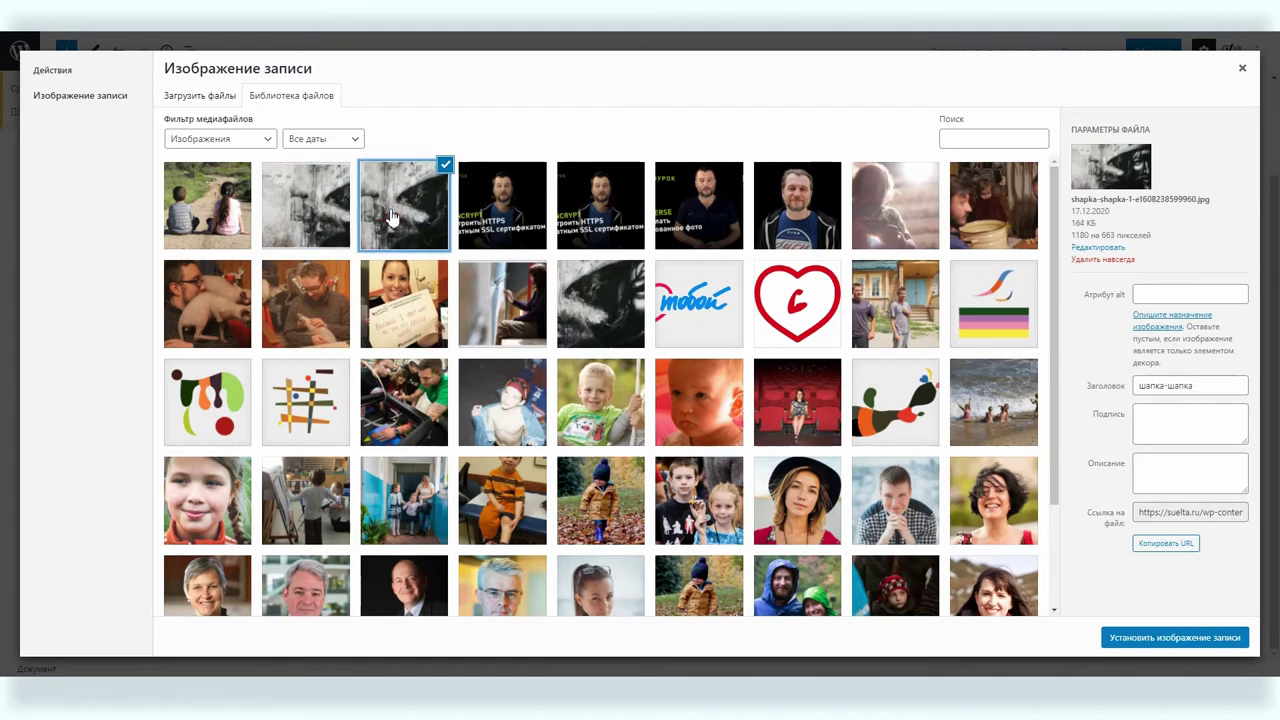
pyautogui.click(1150, 638)
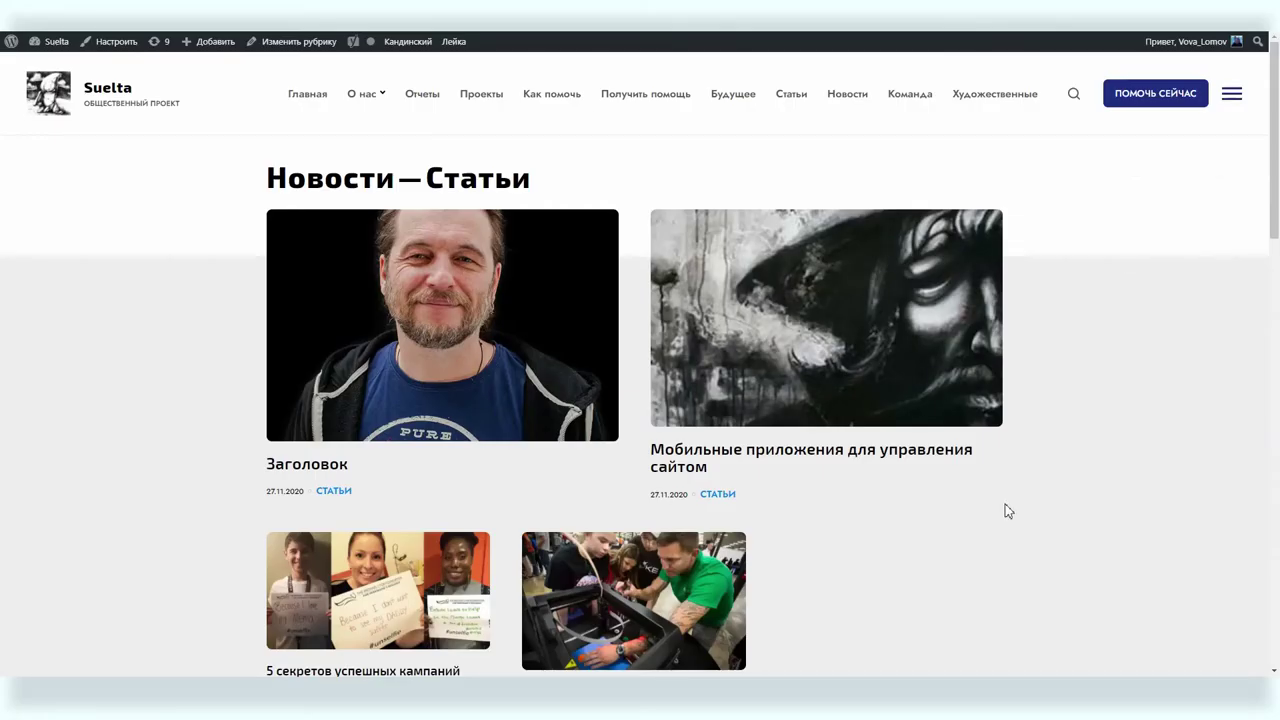
# Open the published post «Заголовок» from the listing and examine how its featured photo is cropped
pyautogui.click(424, 340)
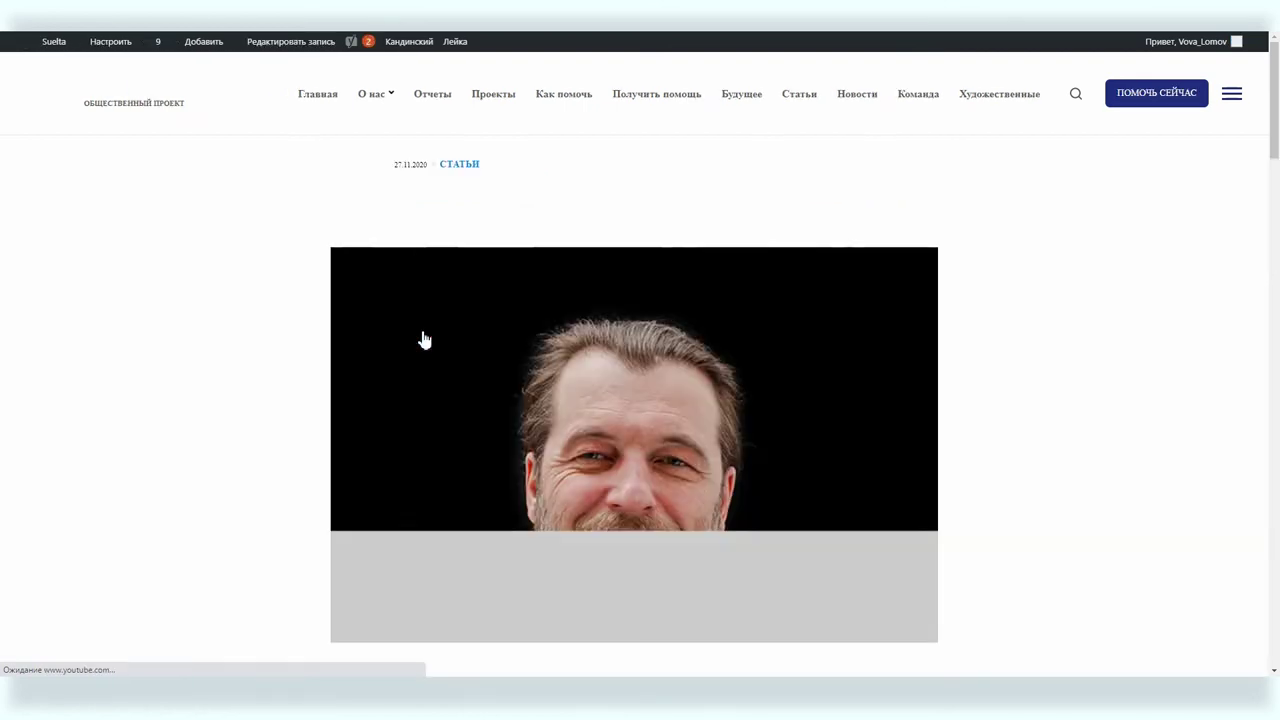
pyautogui.scroll(-2, 508, 386)
pyautogui.scroll(2, 508, 393)
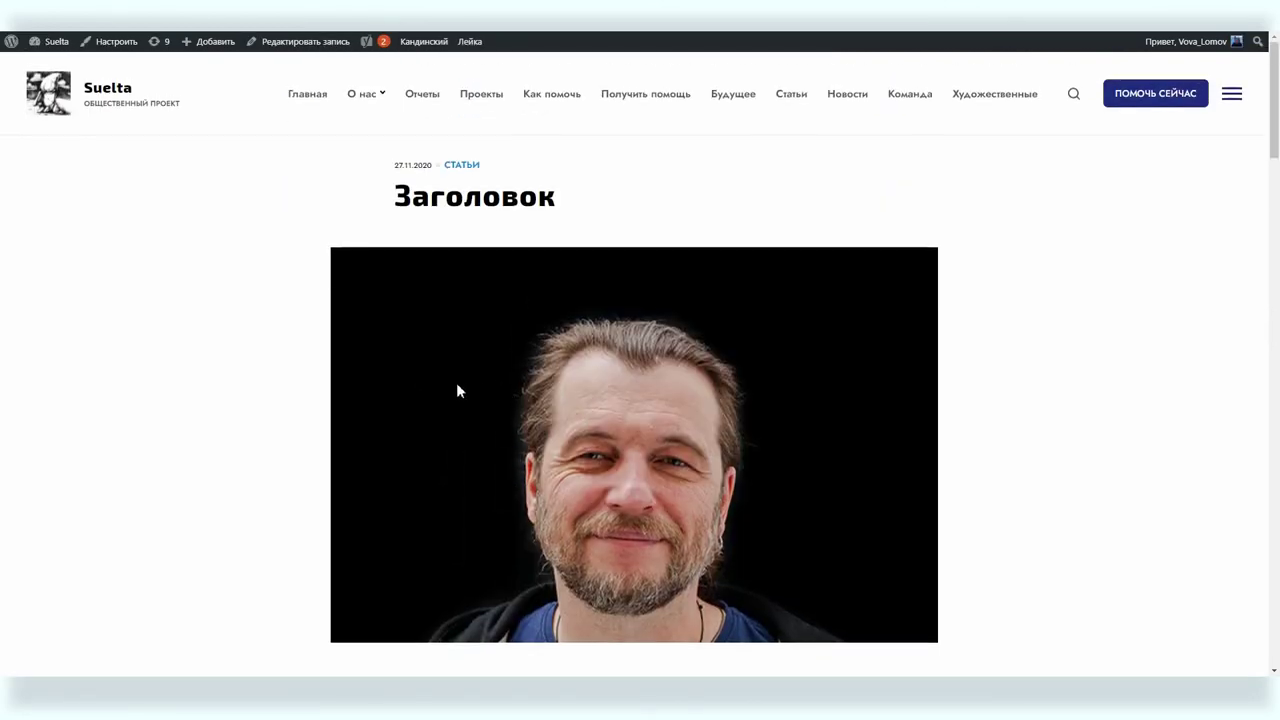
pyautogui.scroll(-1, 458, 390)
pyautogui.scroll(1, 458, 390)
# Capture the displayed featured photo as a screenshot of about 912 × 591 pixels, copy it and close the page
pyautogui.press('Print')
pyautogui.moveTo(331, 249)
pyautogui.mouseDown()
pyautogui.moveTo(849, 477)
pyautogui.moveTo(940, 620)
pyautogui.moveTo(942, 645)
pyautogui.mouseUp()
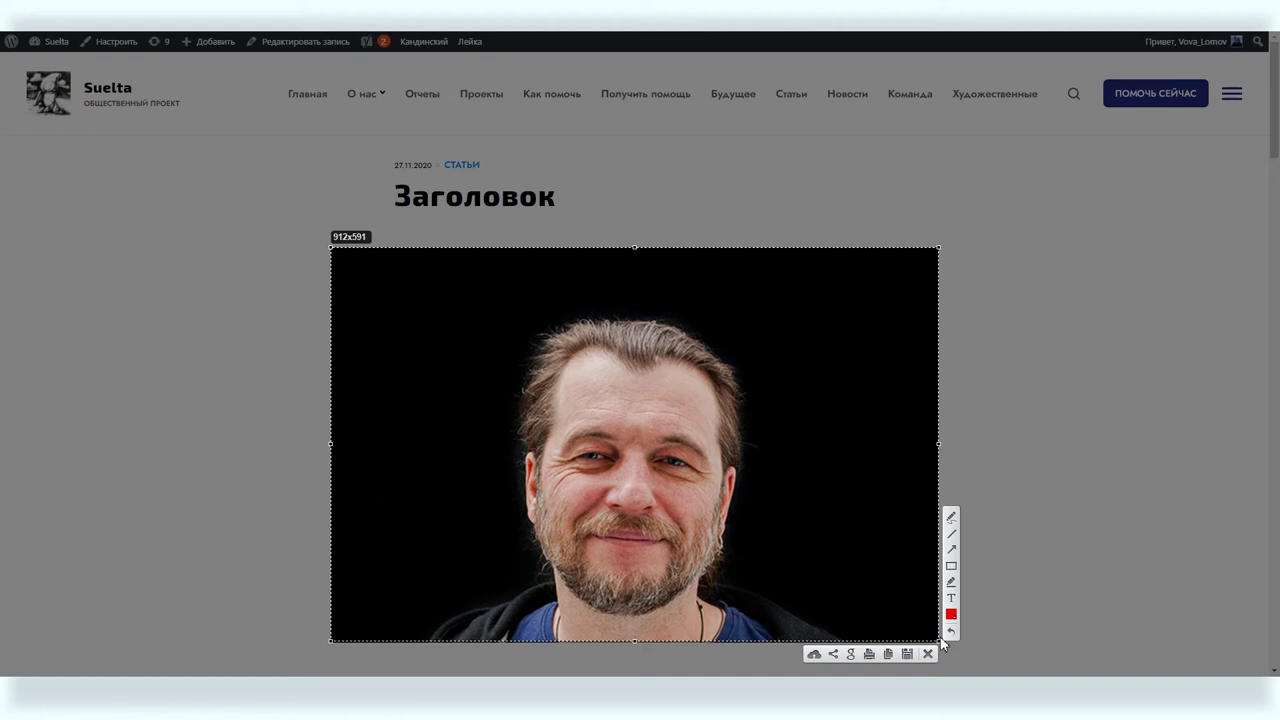
pyautogui.hotkey('ctrl', 'c')
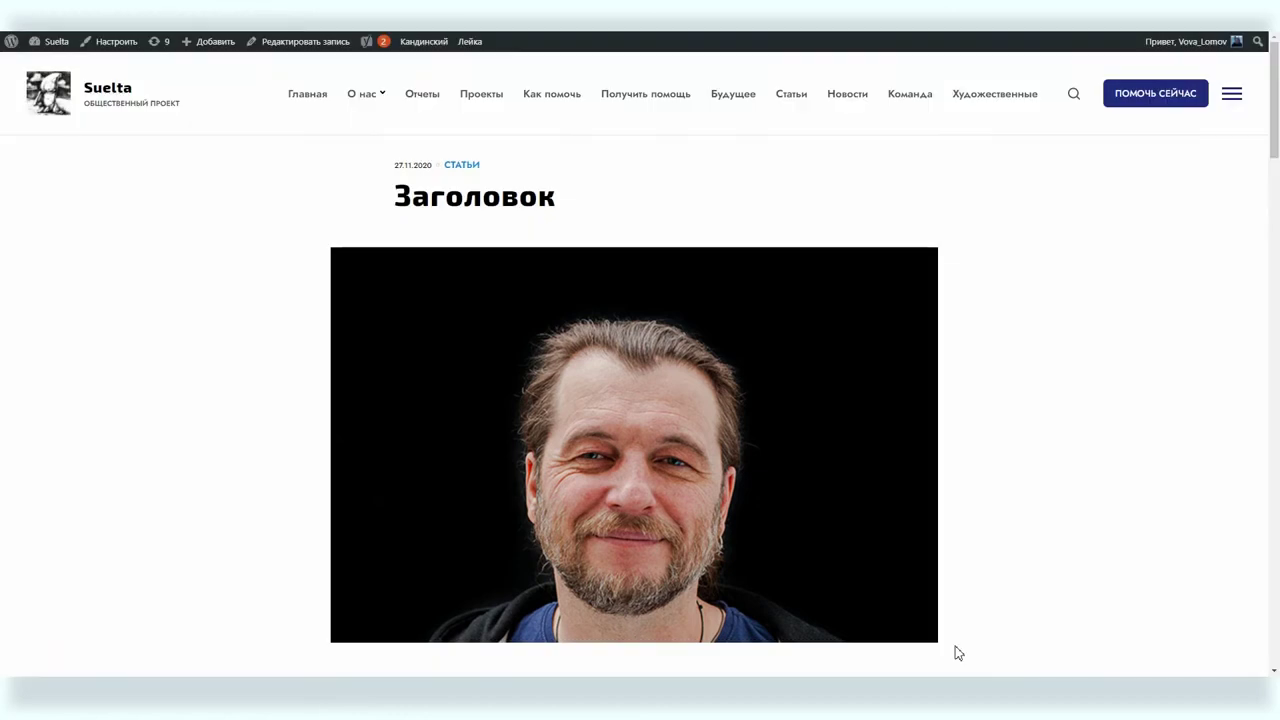
pyautogui.hotkey('ctrl', 'w')
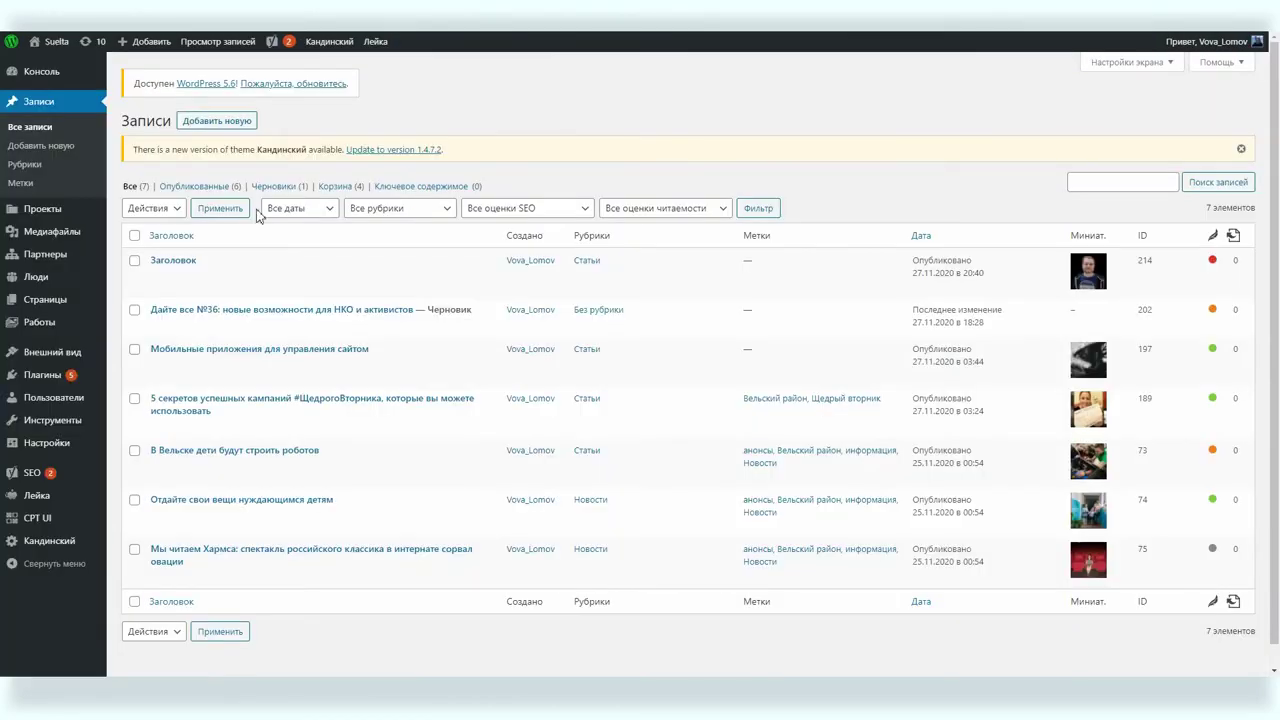
# Open the post «Заголовок» for editing and bring up the file upload option for replacing its featured image
pyautogui.click(152, 275)
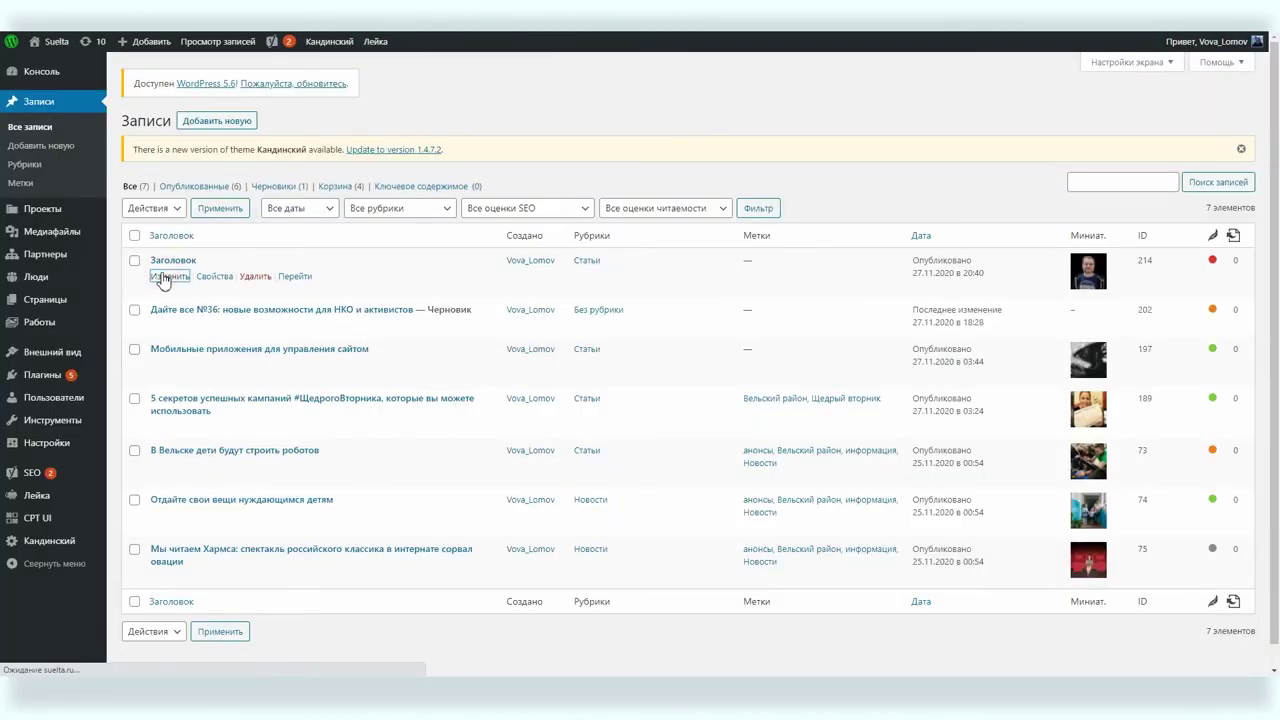
pyautogui.scroll(-2, 1162, 500)
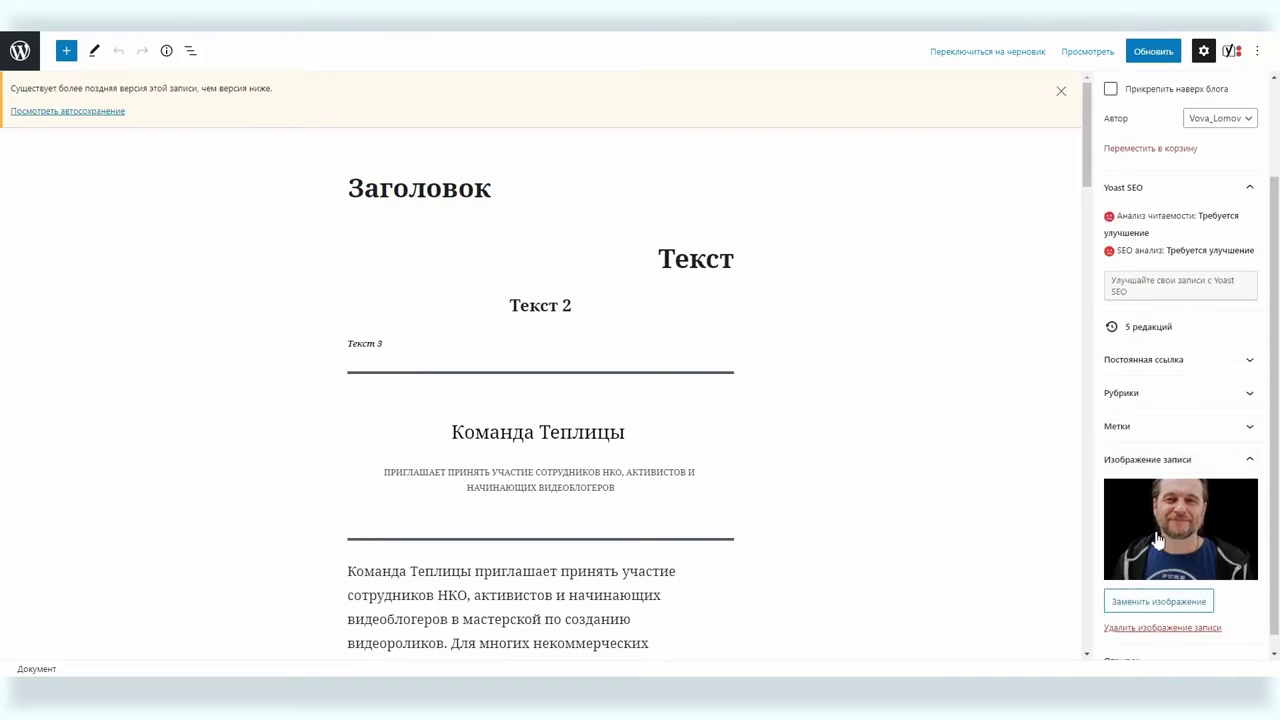
pyautogui.click(1150, 601)
pyautogui.click(42, 100)
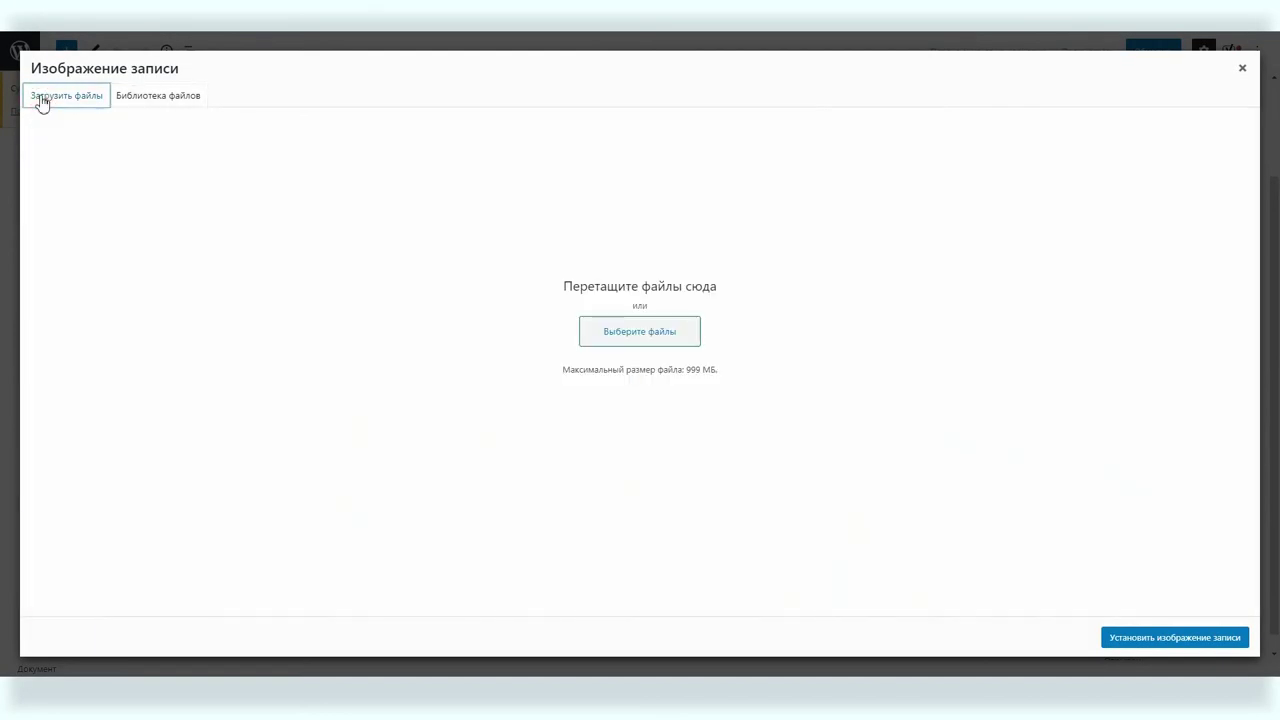
# Switch to Total Commander and upload the prepared portrait photo from folder 9 of OK WordPress to the media library
pyautogui.click(393, 673)
pyautogui.doubleClick(506, 266)
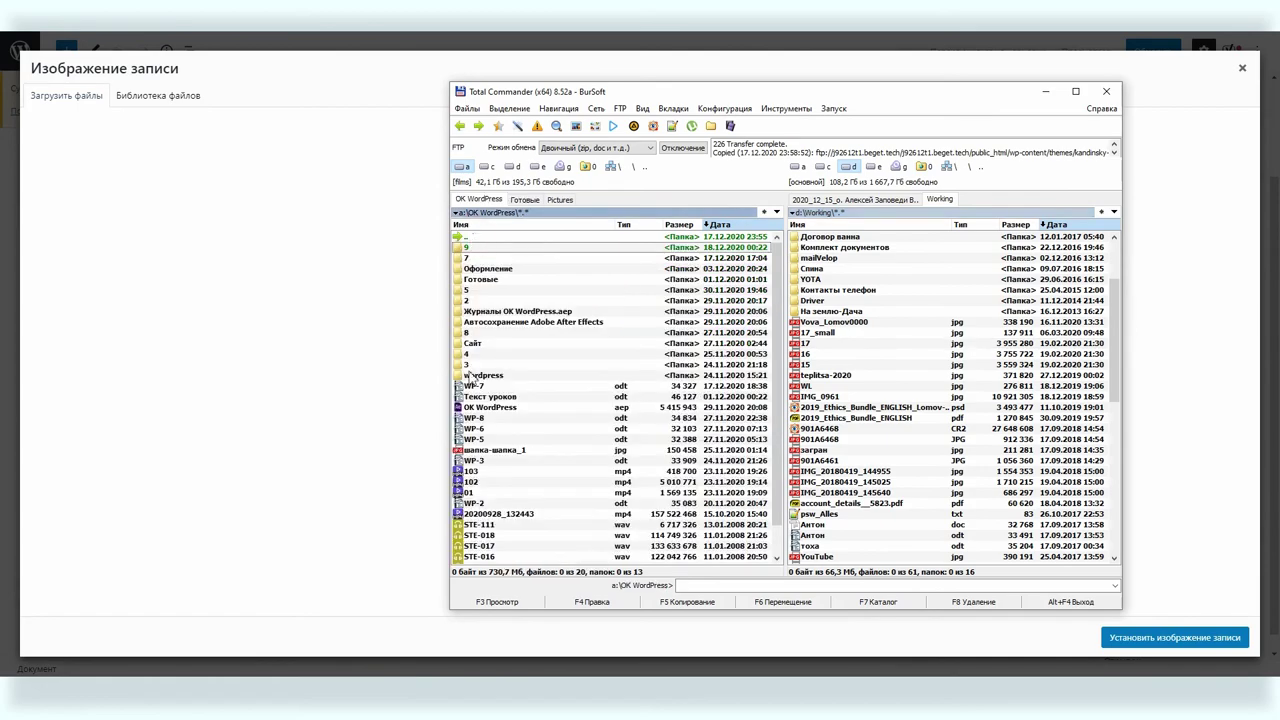
pyautogui.doubleClick(472, 247)
pyautogui.moveTo(485, 250); pyautogui.dragTo(303, 322)
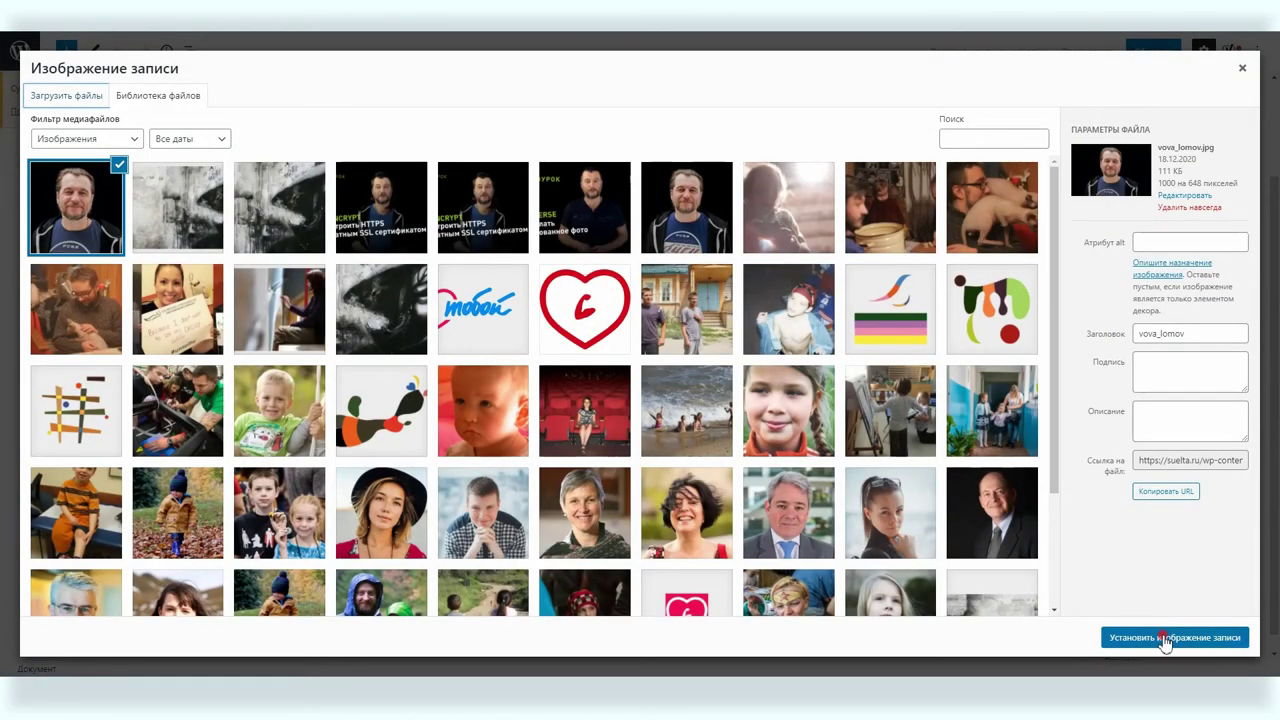
# Update the post with the uploaded portrait as featured image and check it on the published page and in the «Статьи» listing
pyautogui.click(1165, 638)
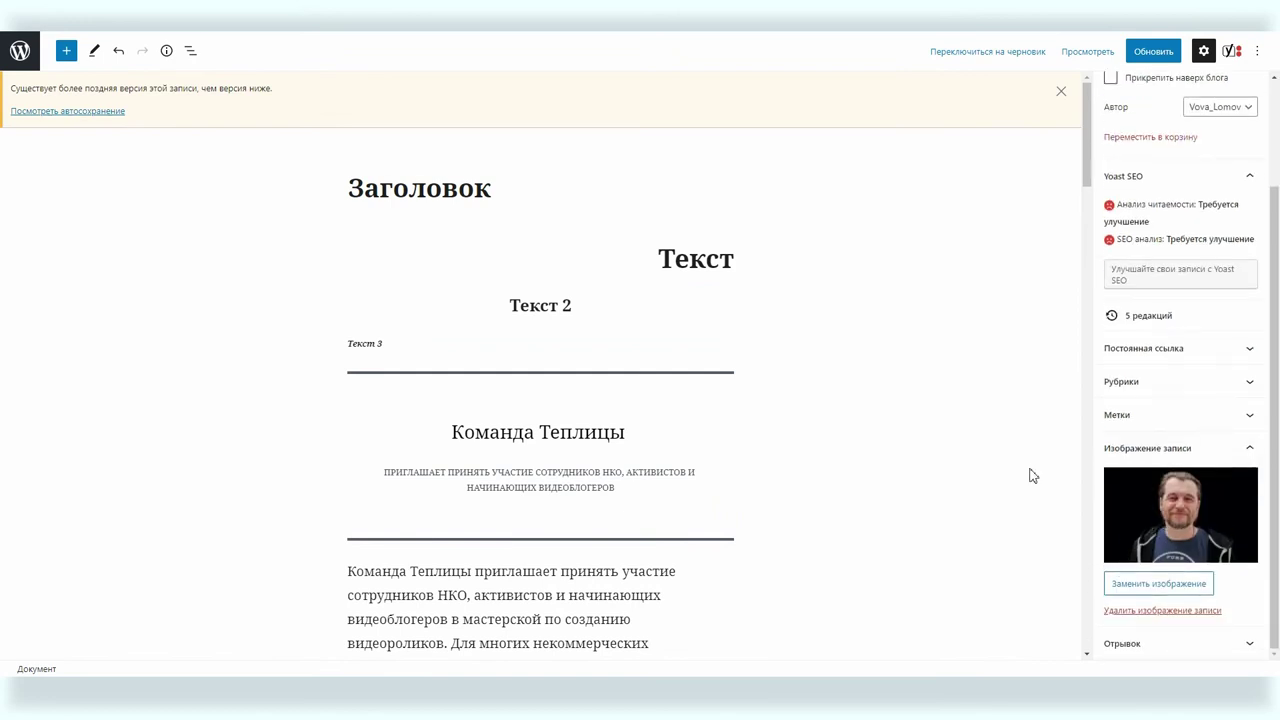
pyautogui.click(1153, 51)
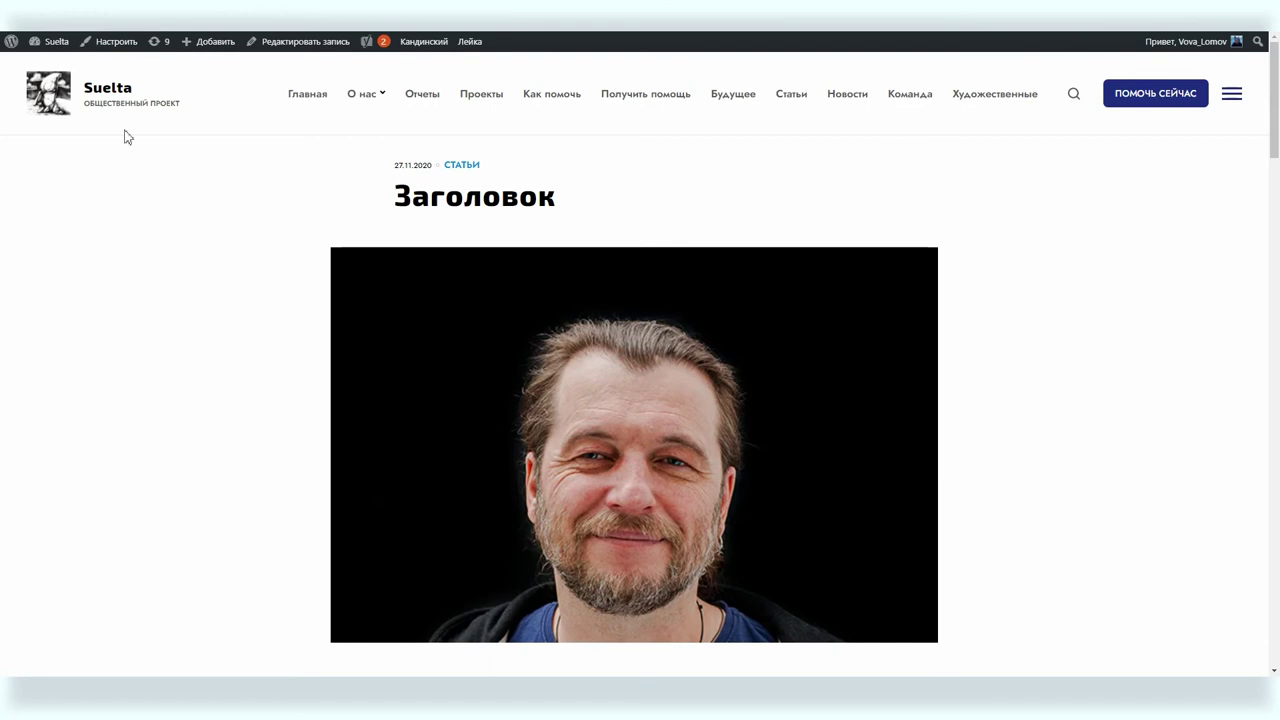
pyautogui.press('F5')
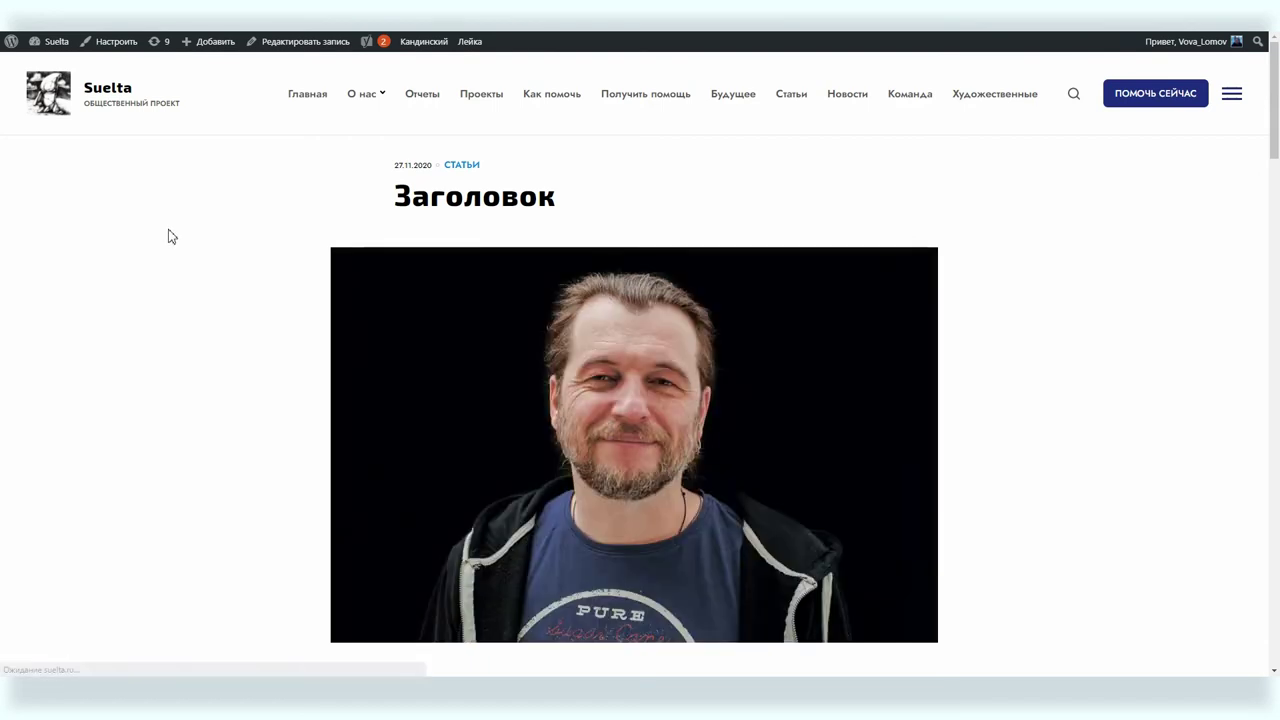
pyautogui.click(792, 97)
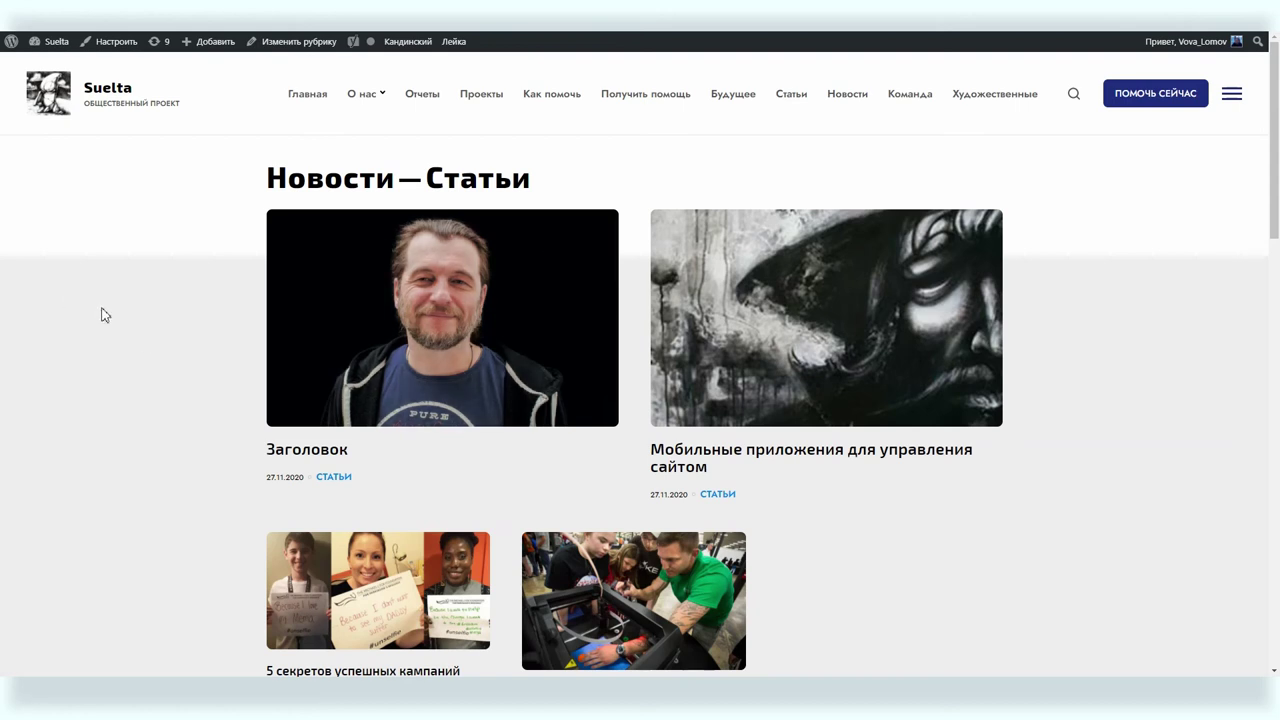
# Open the published post «Мобильные приложения для управления сайтом» and examine the image under the heading «Приложения или браузер»
pyautogui.click(814, 363)
pyautogui.scroll(-6, 803, 400)
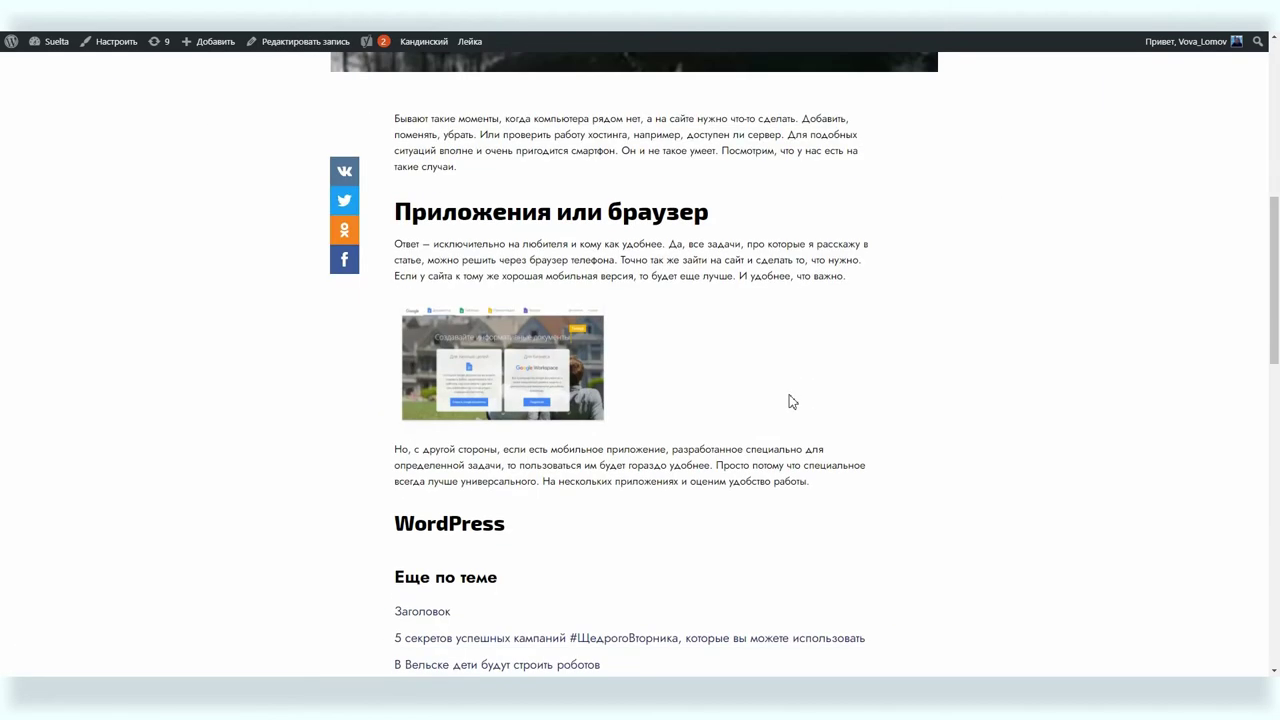
pyautogui.scroll(-2, 792, 401)
pyautogui.scroll(1, 791, 400)
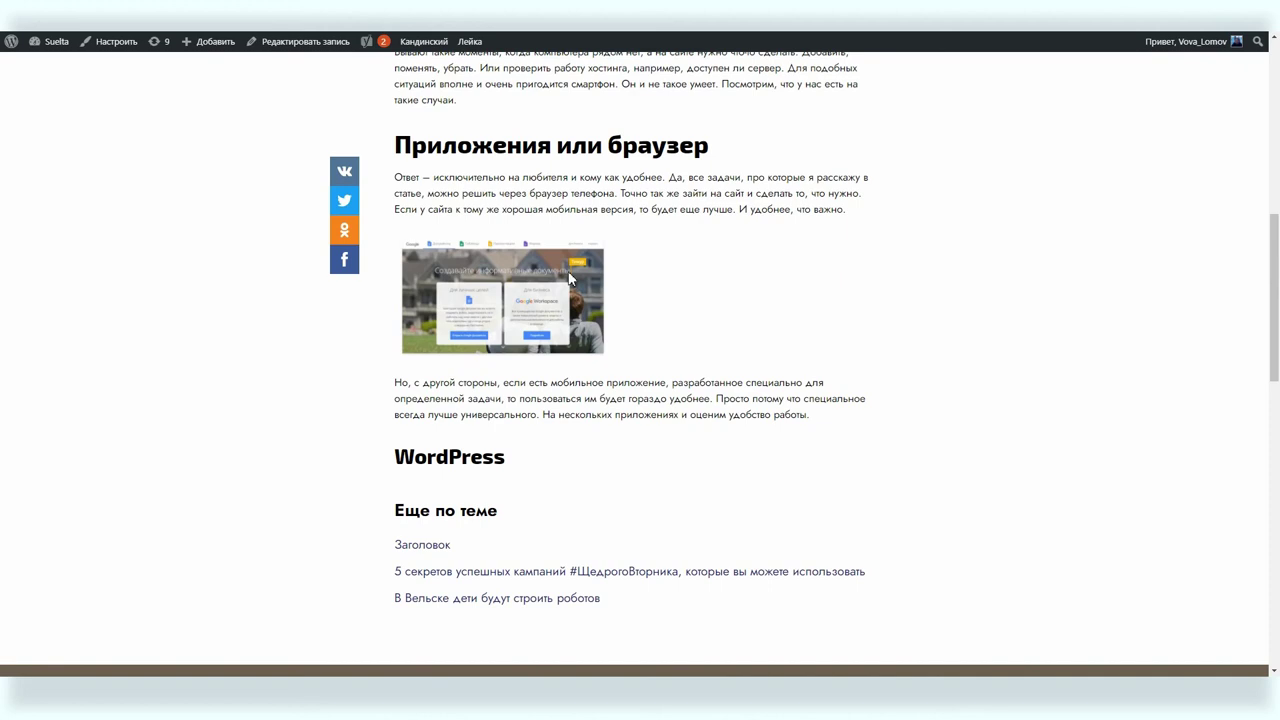
# Open the post for editing, enlarge the Google Docs screenshot in its text and update the post
pyautogui.click(280, 46)
pyautogui.scroll(-2, 769, 417)
pyautogui.click(610, 420)
pyautogui.scroll(-2, 814, 414)
pyautogui.moveTo(650, 286); pyautogui.dragTo(1017, 309)
pyautogui.click(1143, 55)
# Preview the post in a new tab to check the enlarged image in the text, then close the preview
pyautogui.click(1087, 51)
pyautogui.click(998, 172)
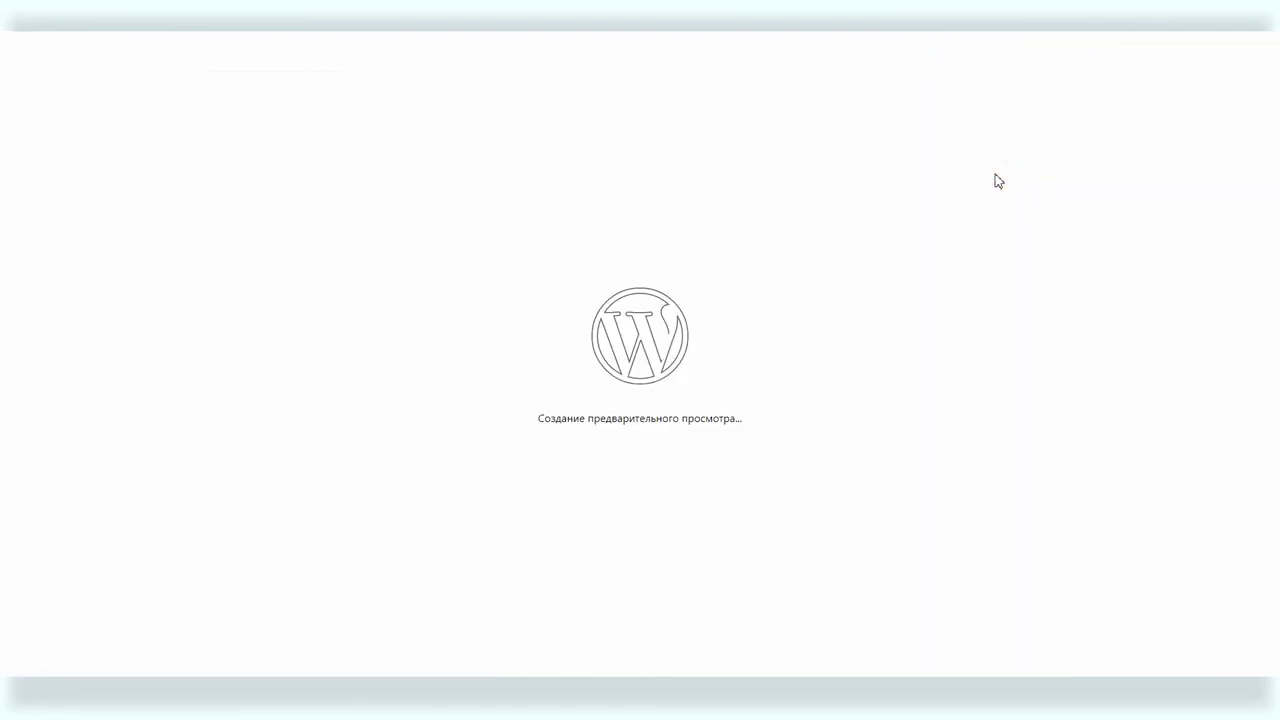
pyautogui.scroll(-8, 994, 180)
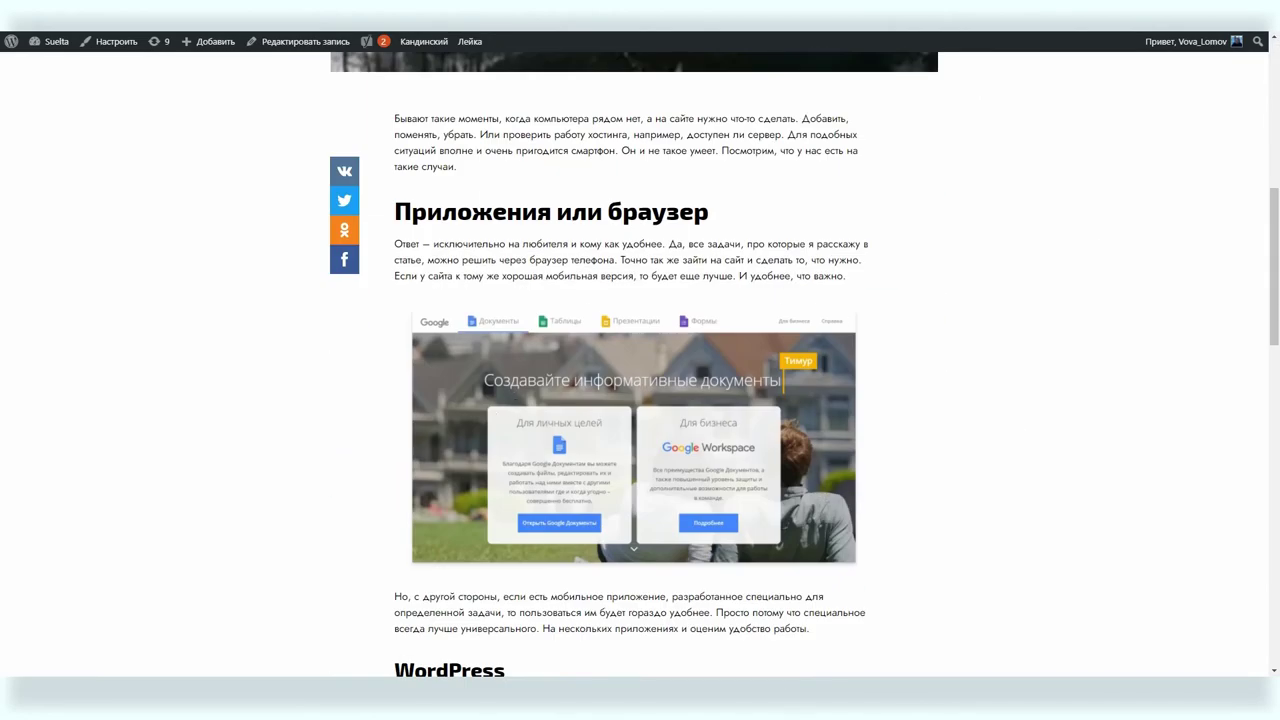
pyautogui.hotkey('ctrl', 'w')
# Update the post with the image in the text shrunk to 178 × 100 pixels and open the preview options
pyautogui.click(470, 360)
pyautogui.moveTo(826, 398); pyautogui.dragTo(602, 262)
pyautogui.click(1126, 51)
pyautogui.click(1078, 51)
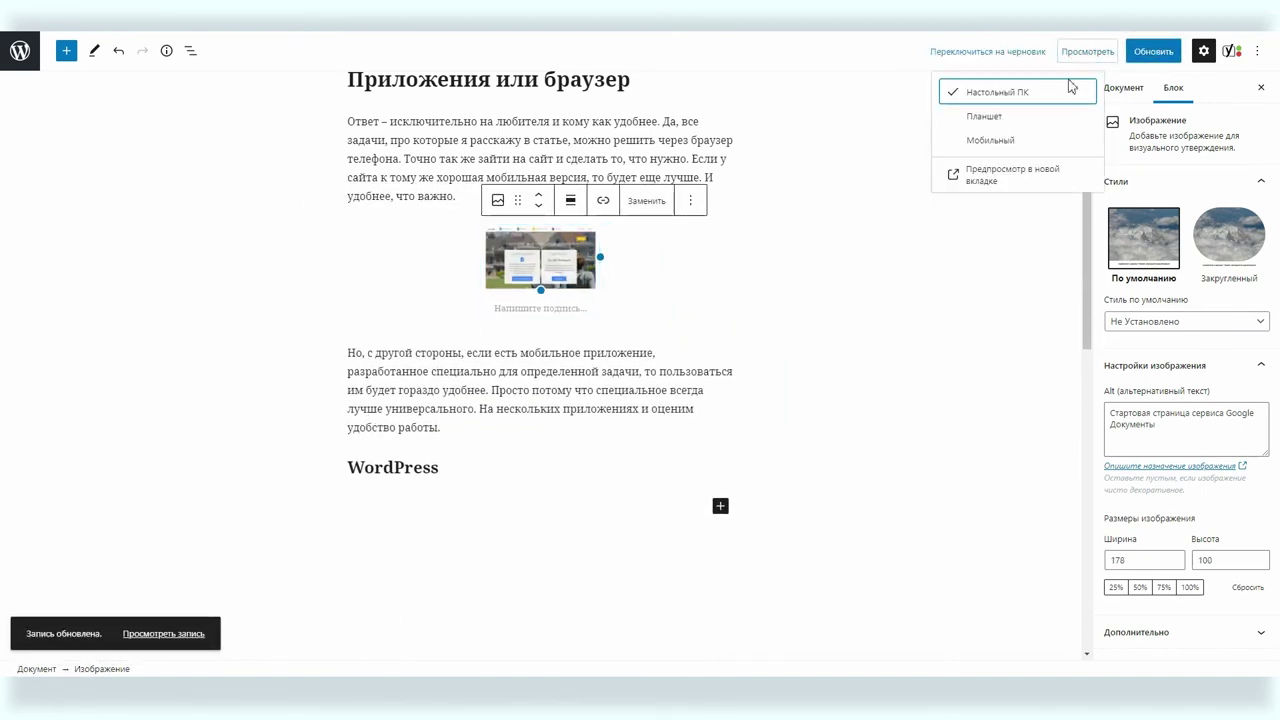
# Preview the post in a new tab to check the shrunken image in the text, then close the preview
pyautogui.click(988, 172)
pyautogui.scroll(-8, 1080, 285)
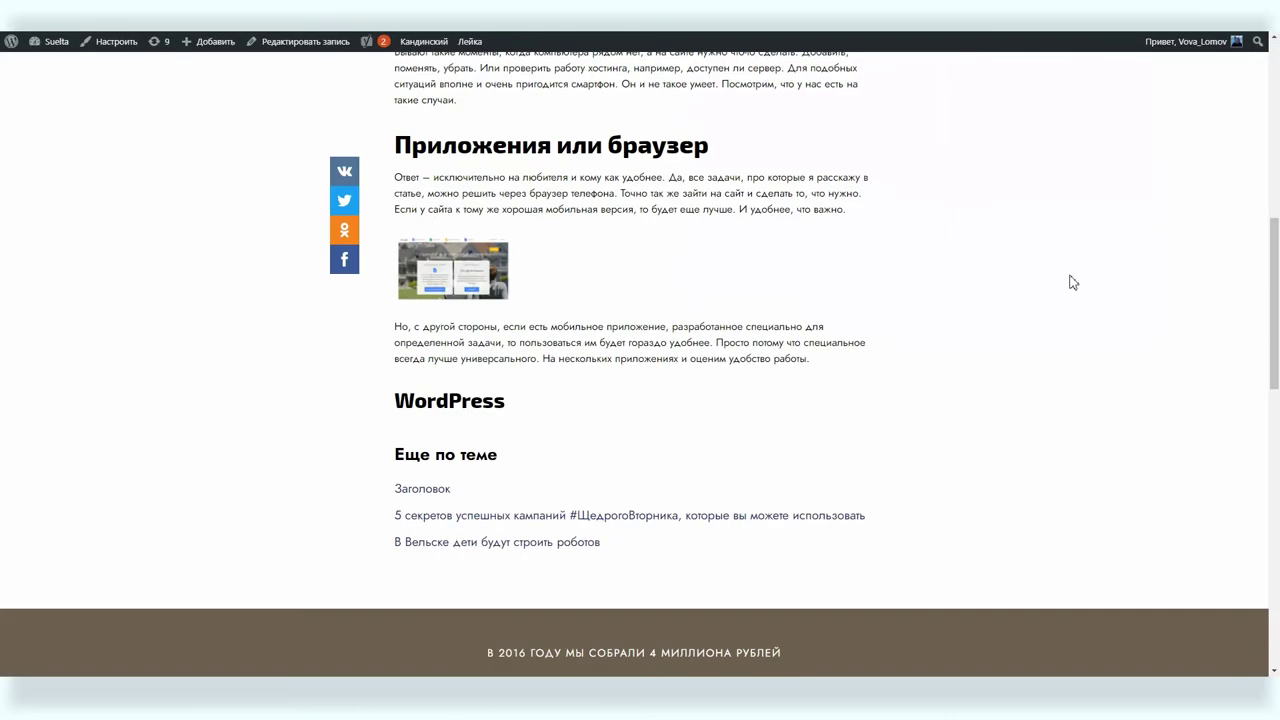
pyautogui.hotkey('ctrl', 'w')
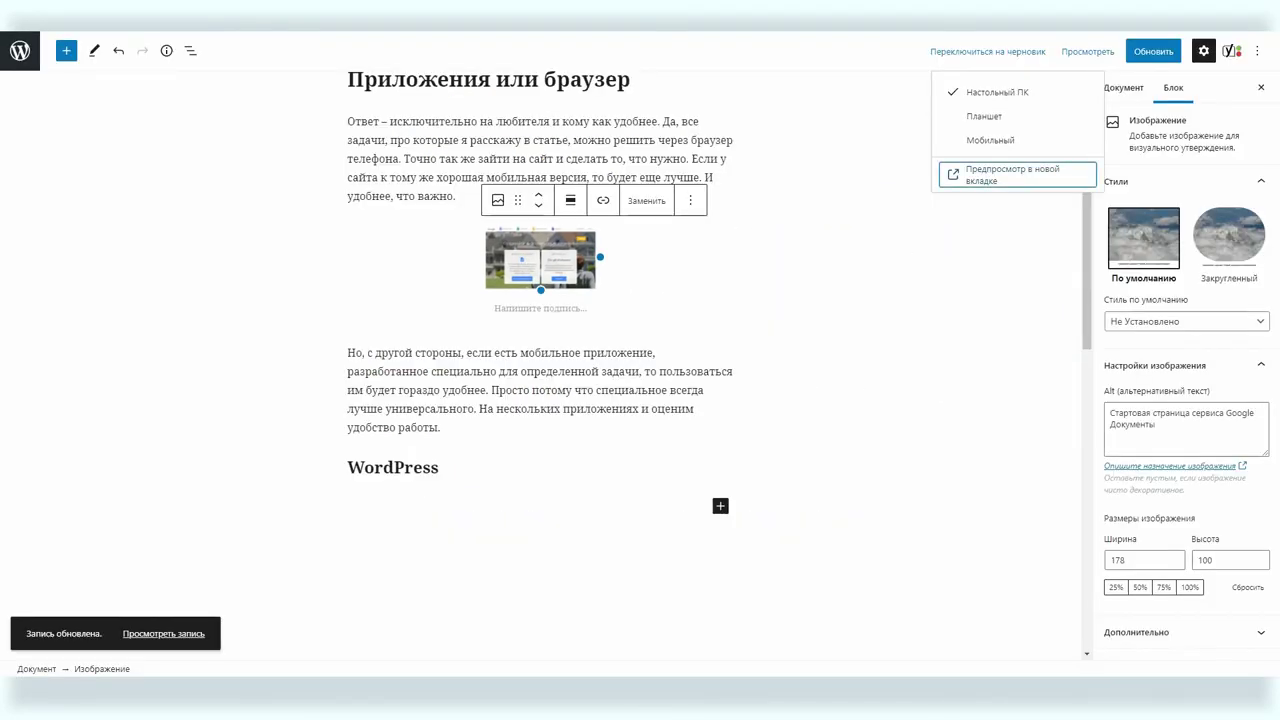
# Centre the Google Docs screenshot and transform its image block into a «Медиа и Текст» block
pyautogui.click(570, 203)
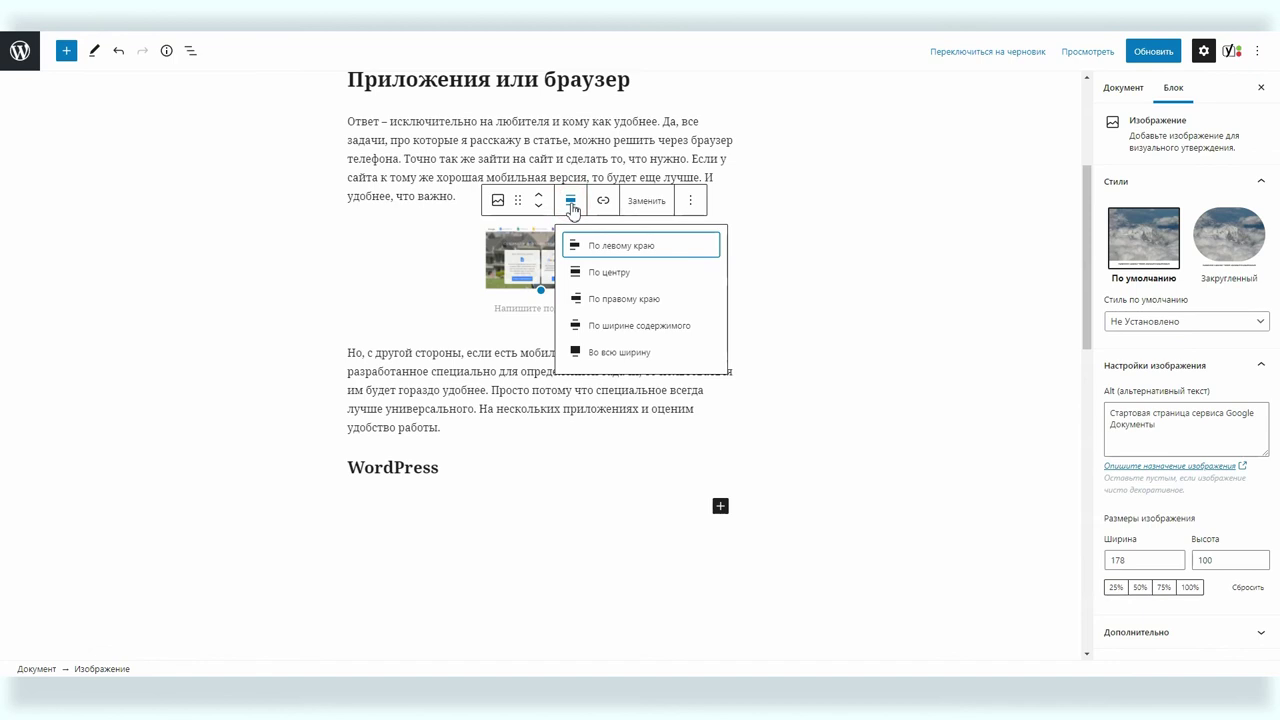
pyautogui.click(613, 281)
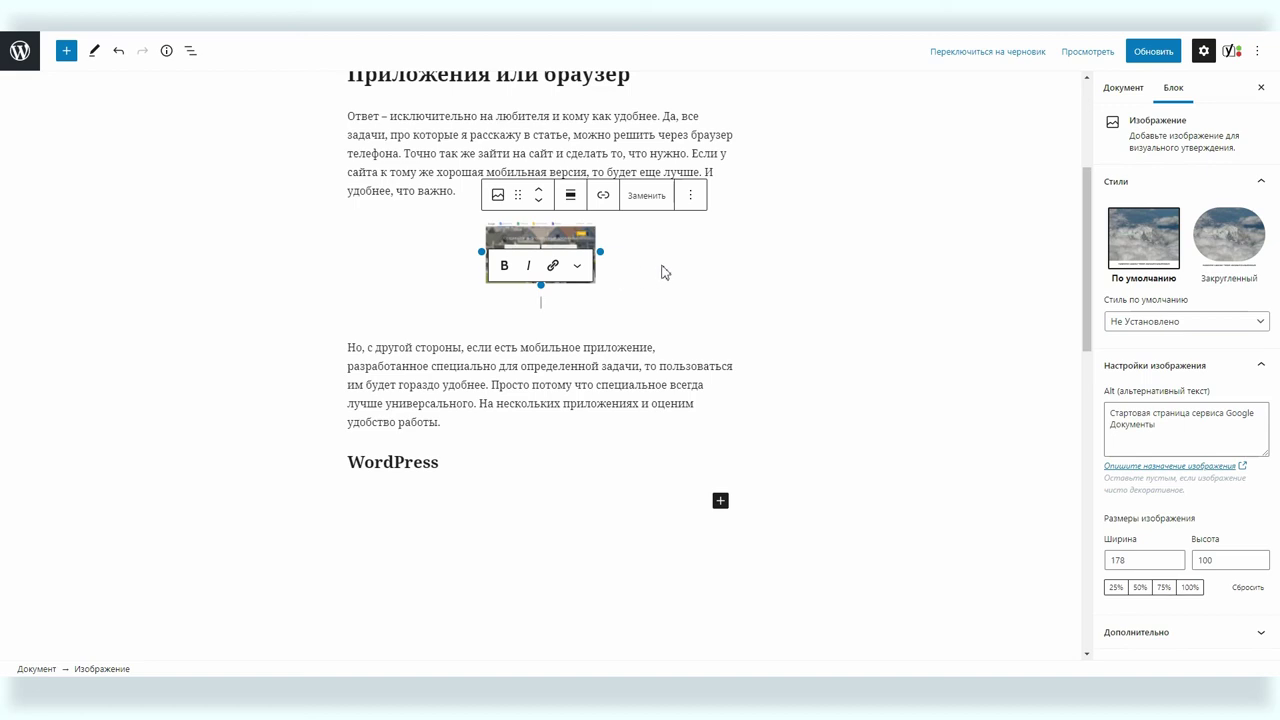
pyautogui.click(364, 181)
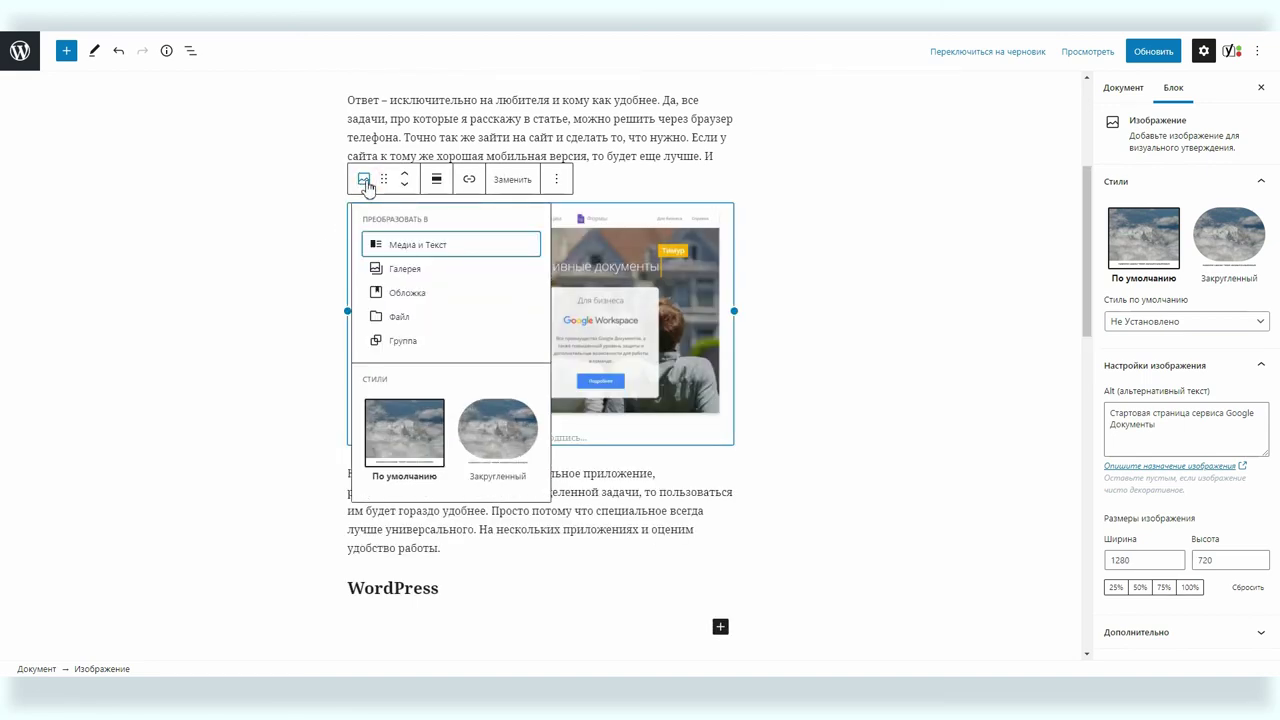
pyautogui.click(393, 245)
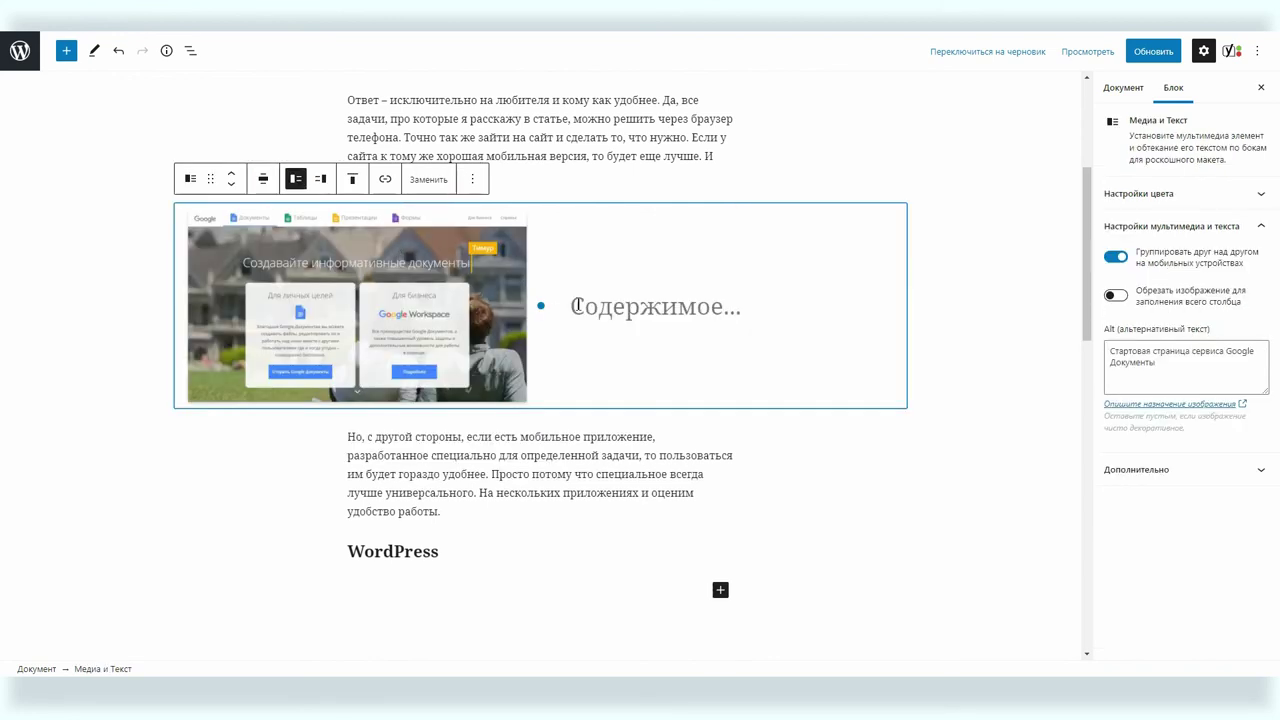
# Copy the beginning of the paragraph above, up to «через браузер телефона.», into the block's content area and reduce its font size
pyautogui.moveTo(348, 100); pyautogui.dragTo(419, 137)
pyautogui.hotkey('ctrl', 'c')
pyautogui.click(655, 306)
pyautogui.hotkey('ctrl', 'v')
pyautogui.click(1129, 270)
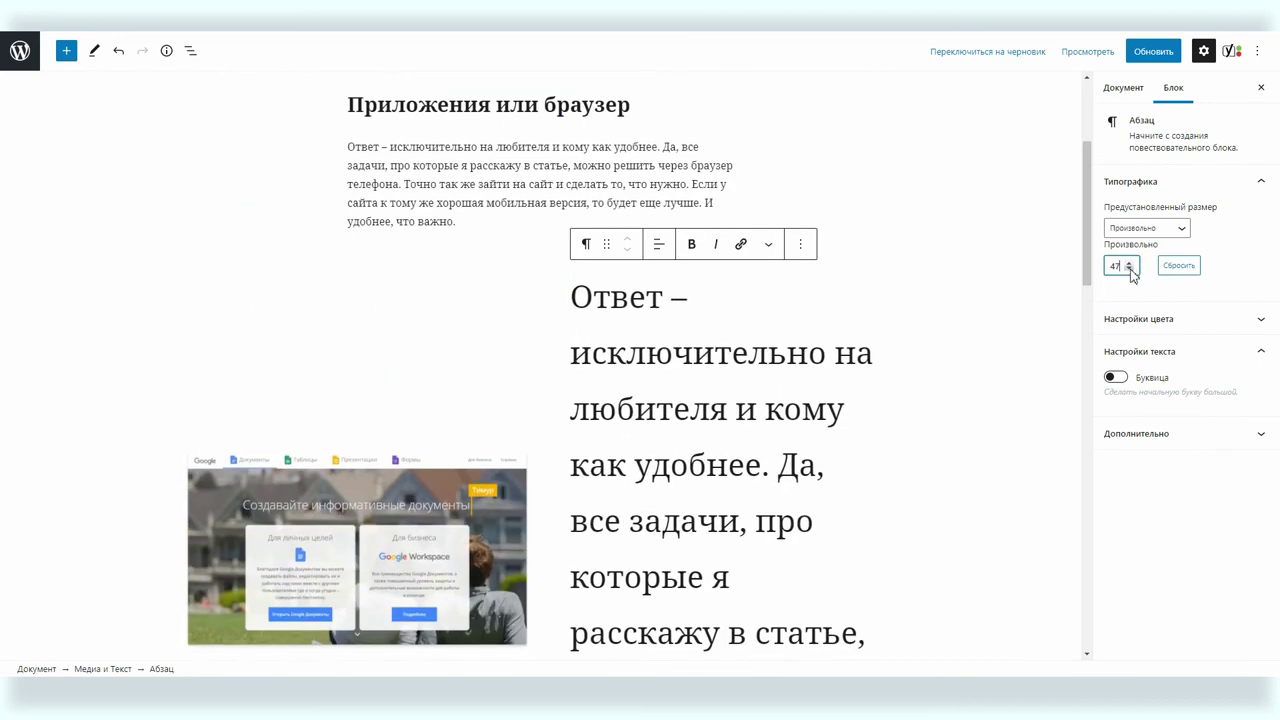
pyautogui.click(1129, 270)
pyautogui.click(957, 423)
# Update the post, view the published page to check the text beside the image, and return to the editor
pyautogui.click(1153, 50)
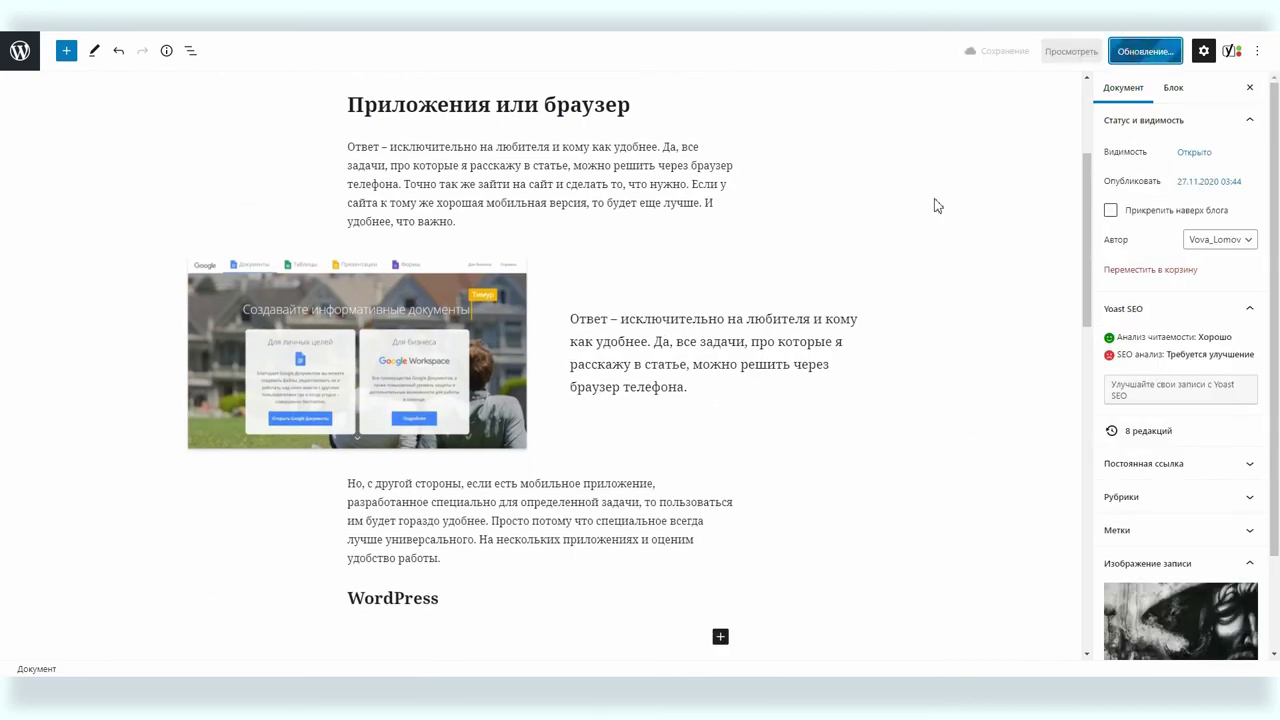
pyautogui.click(163, 633)
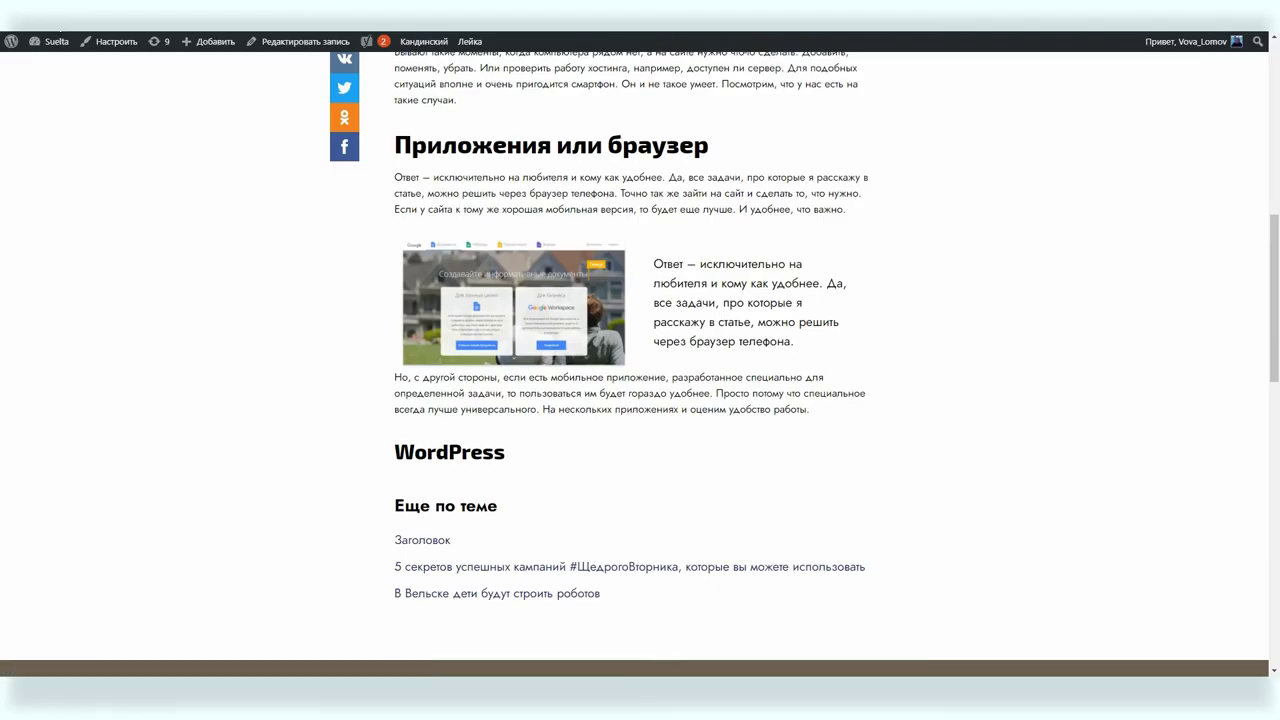
pyautogui.hotkey('alt', 'Left')
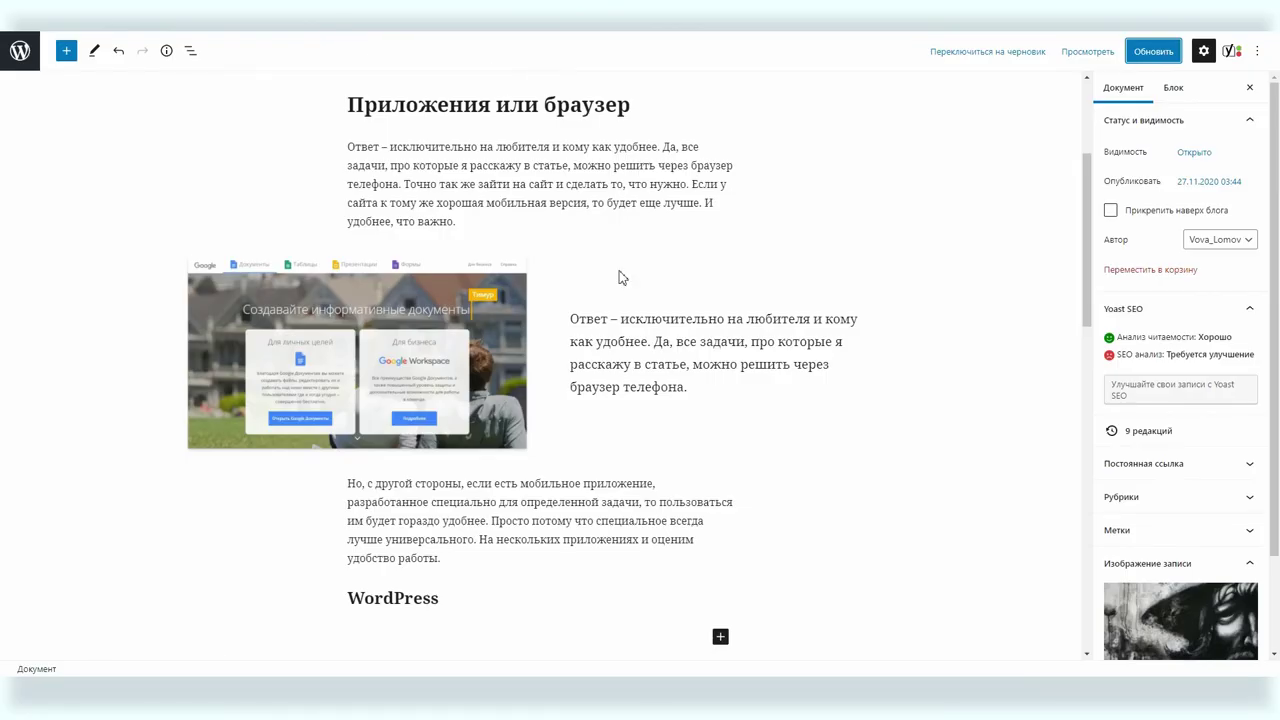
# Set the «Медиа и Текст» block to show the image on the right of the text and update the post
pyautogui.click(402, 300)
pyautogui.click(320, 226)
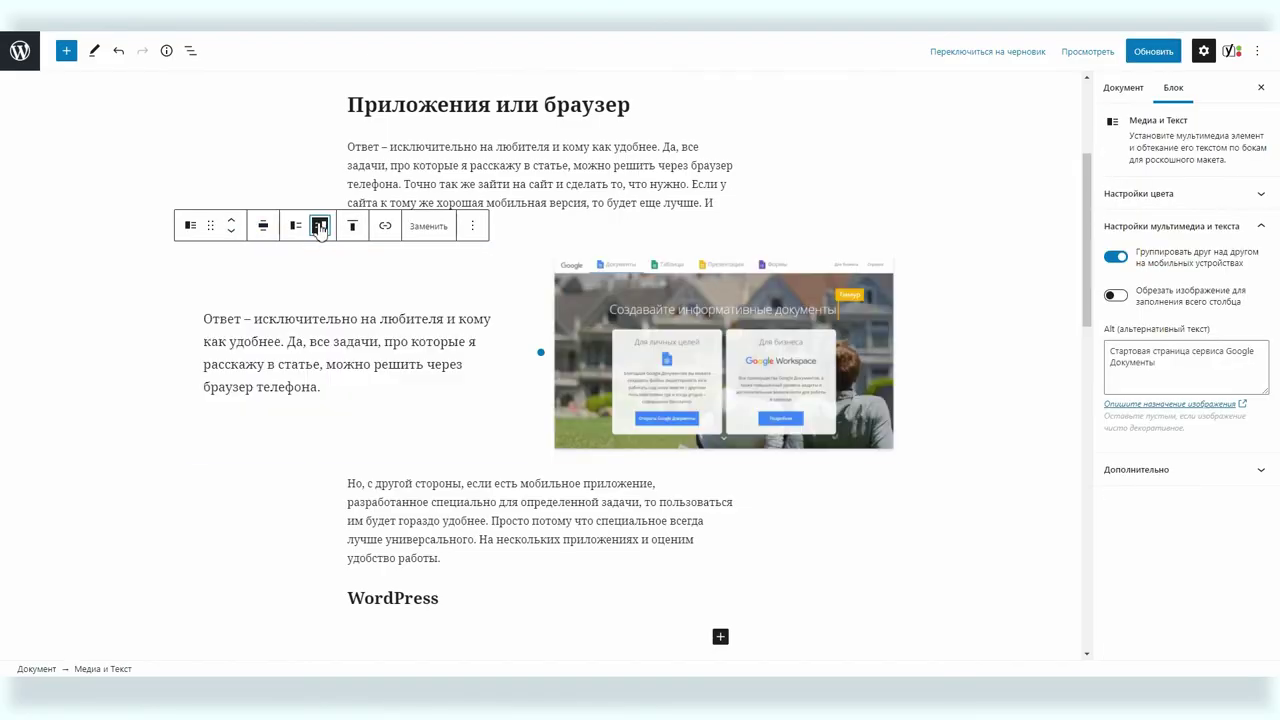
pyautogui.click(1153, 51)
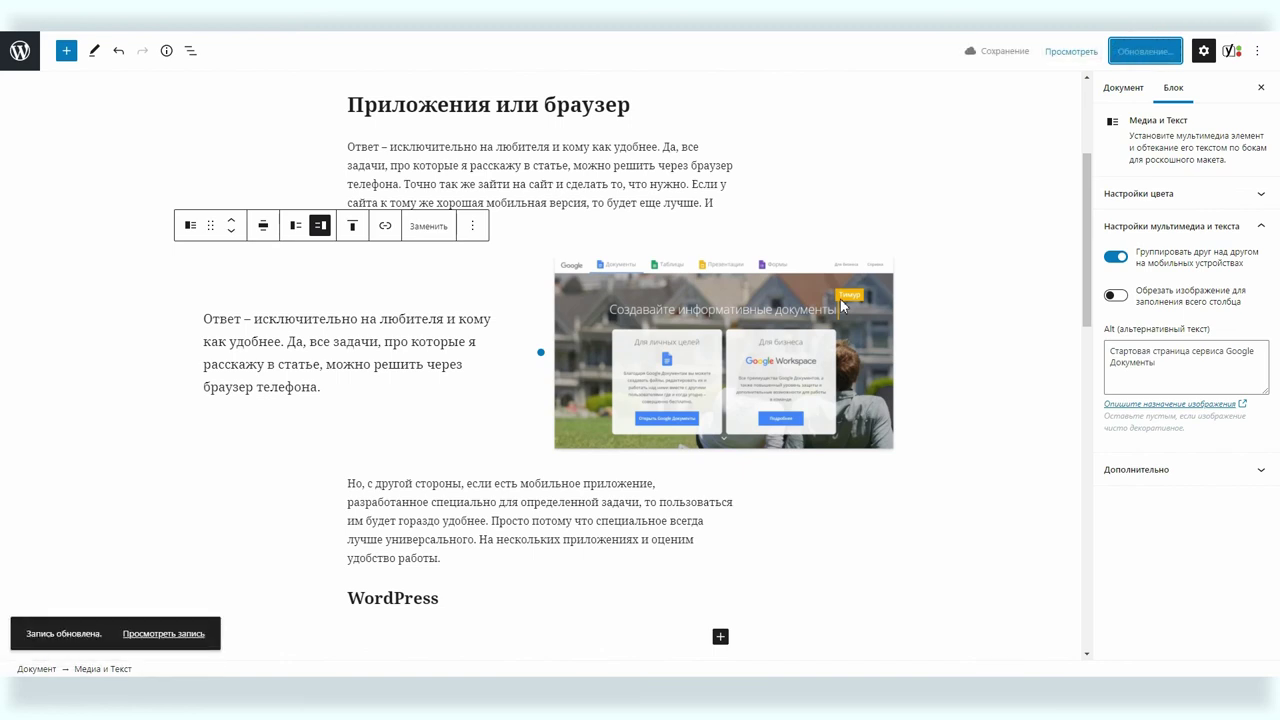
# Switch to Total Commander and insert the file «VK_kak podklyuchit Lets Encrypt0001» between the intro paragraph and the heading «Приложения или браузер»
pyautogui.scroll(-5, 755, 378)
pyautogui.scroll(7, 757, 370)
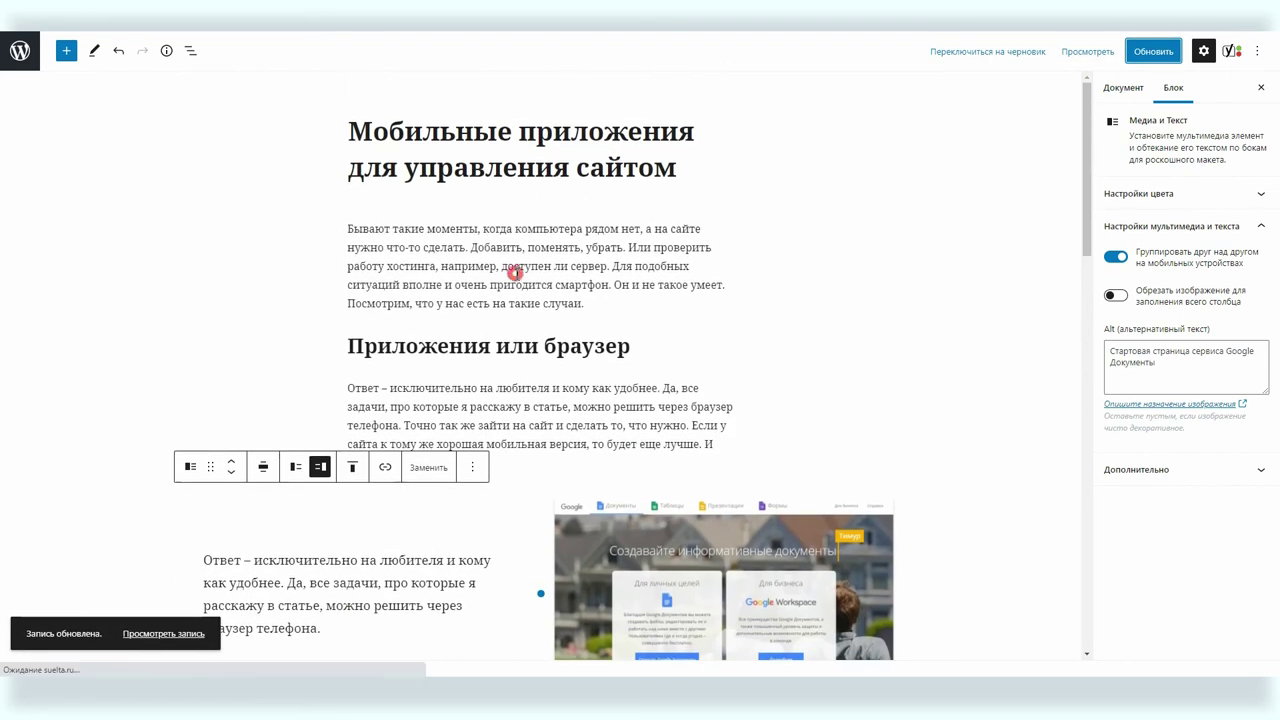
pyautogui.click(616, 312)
pyautogui.hotkey('alt', 'Tab')
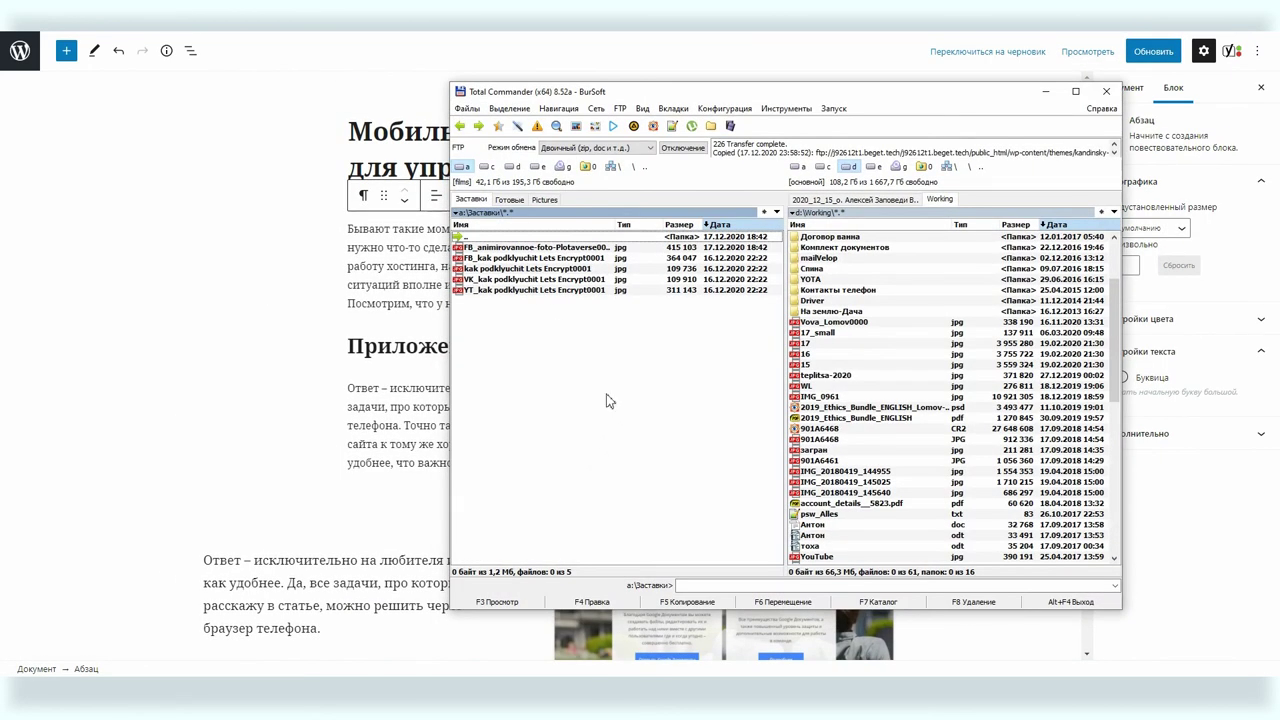
pyautogui.moveTo(477, 282); pyautogui.dragTo(384, 346)
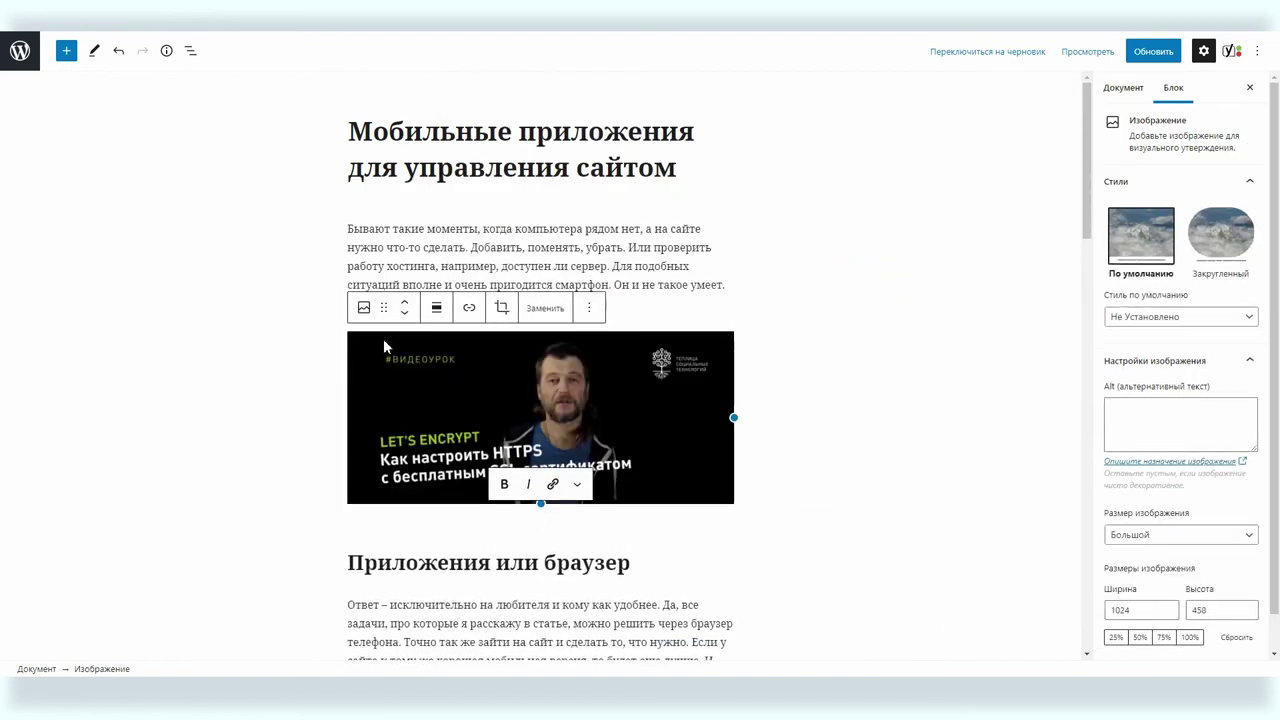
pyautogui.click(886, 405)
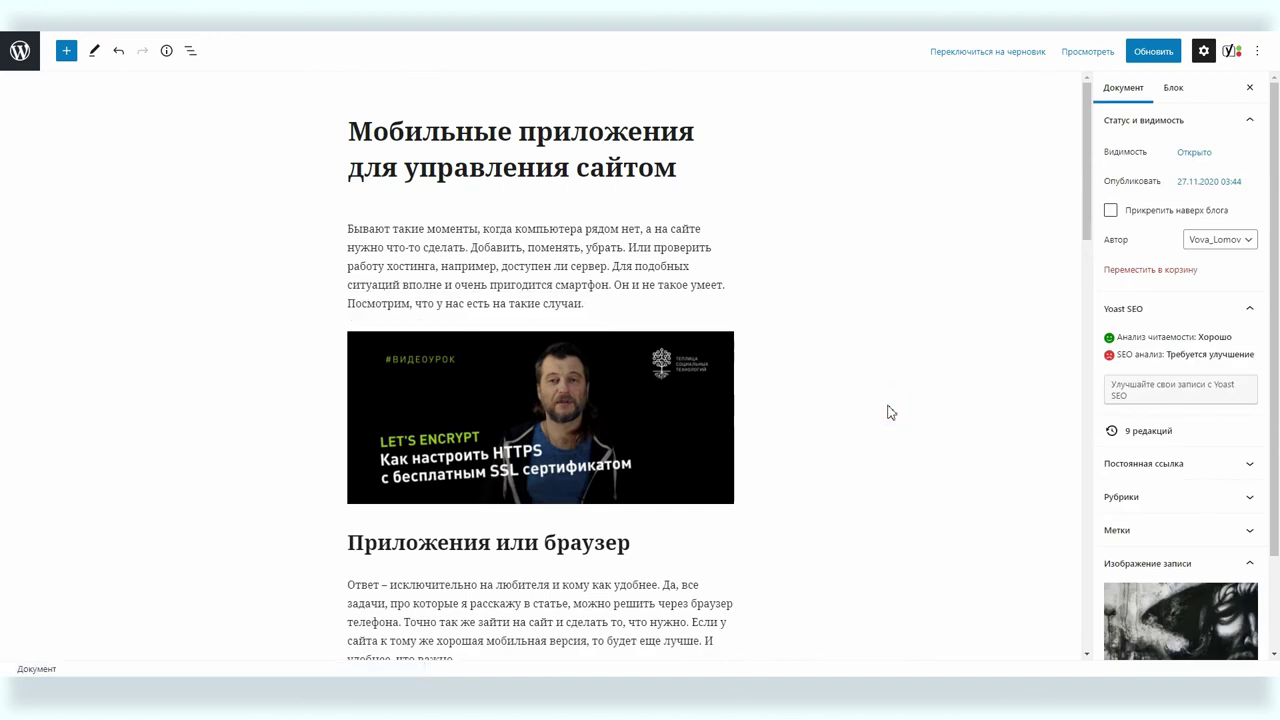
# Split the intro paragraph after «Добавить, поменять, убрать.» and leave an empty block between its two parts
pyautogui.scroll(-1, 893, 402)
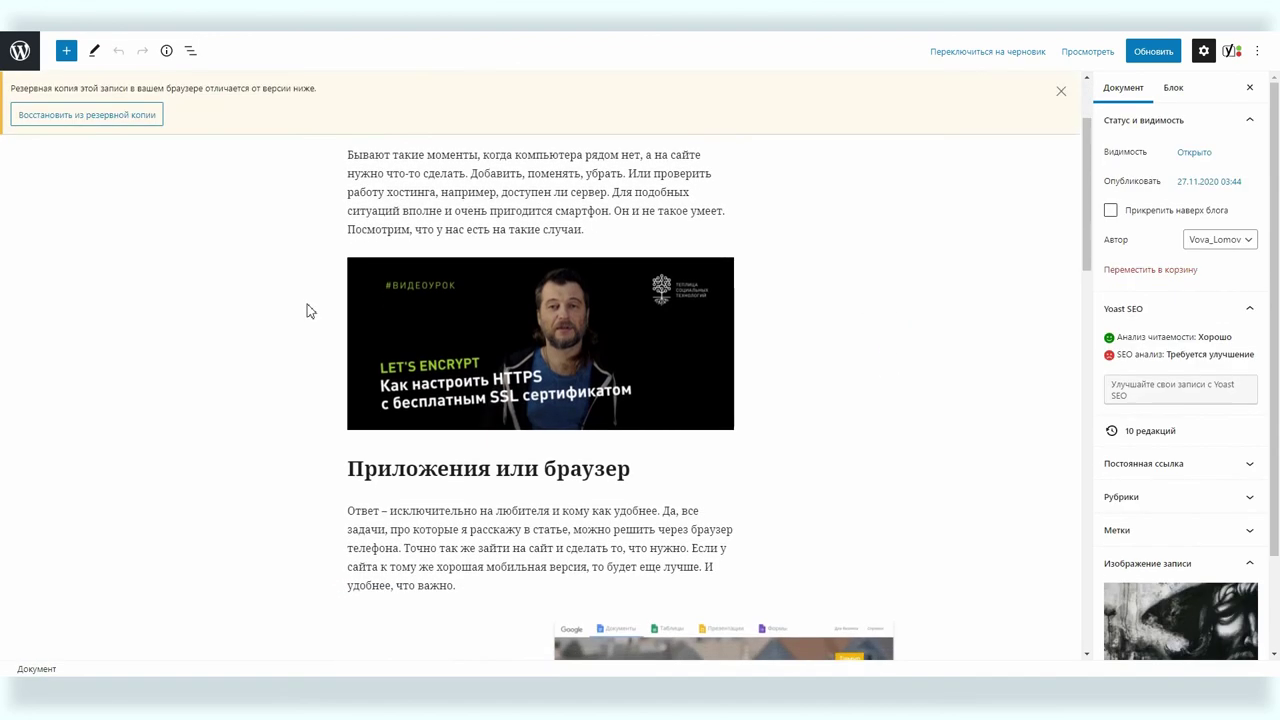
pyautogui.scroll(-3, 309, 309)
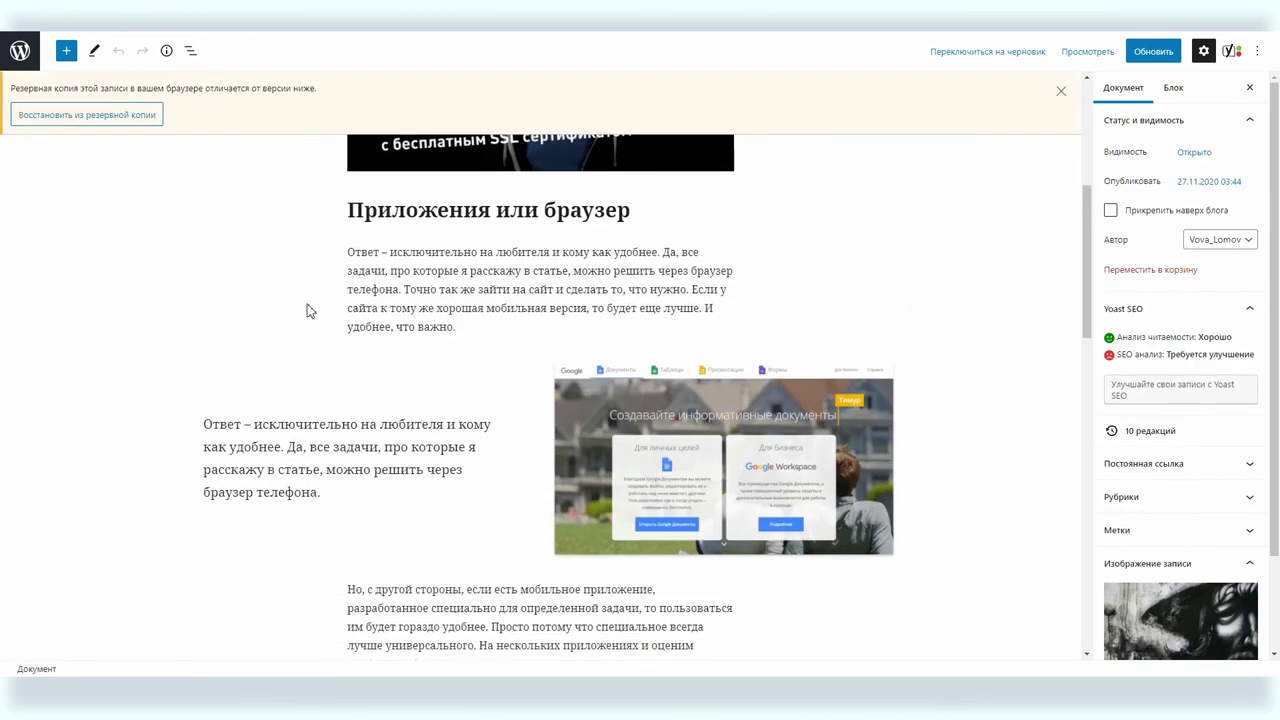
pyautogui.scroll(2, 309, 309)
pyautogui.scroll(2, 309, 309)
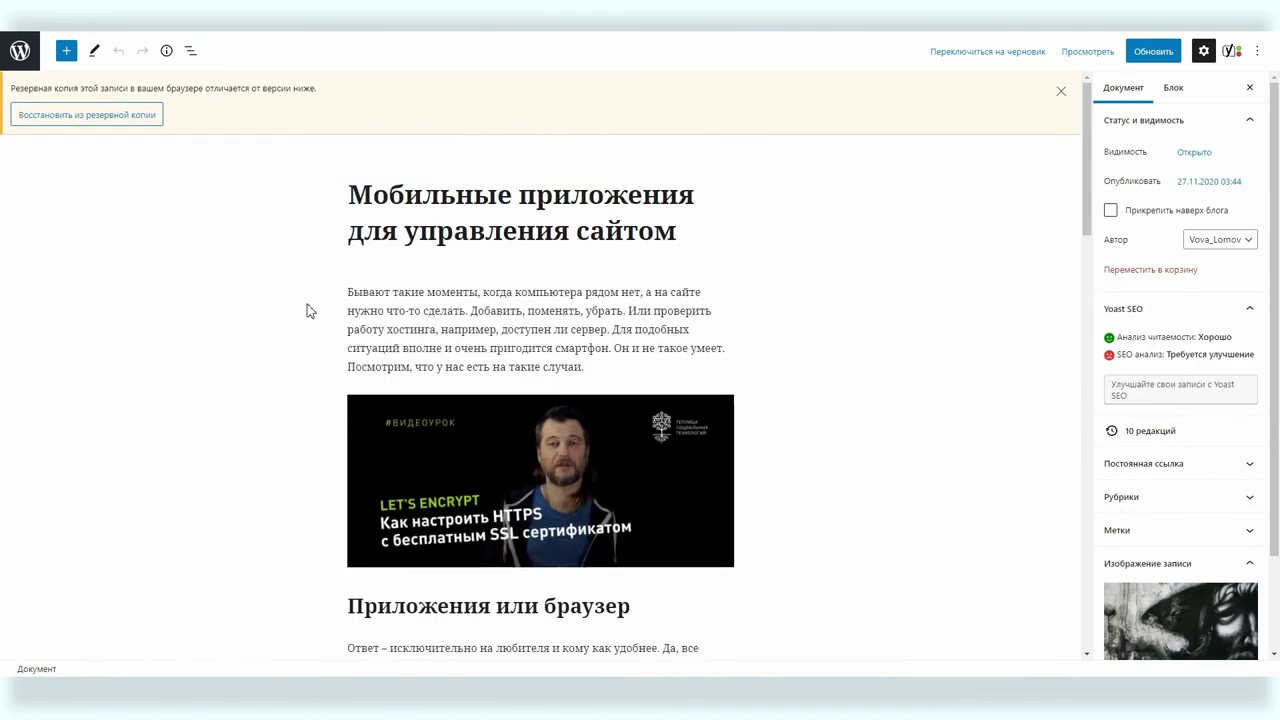
pyautogui.click(630, 302)
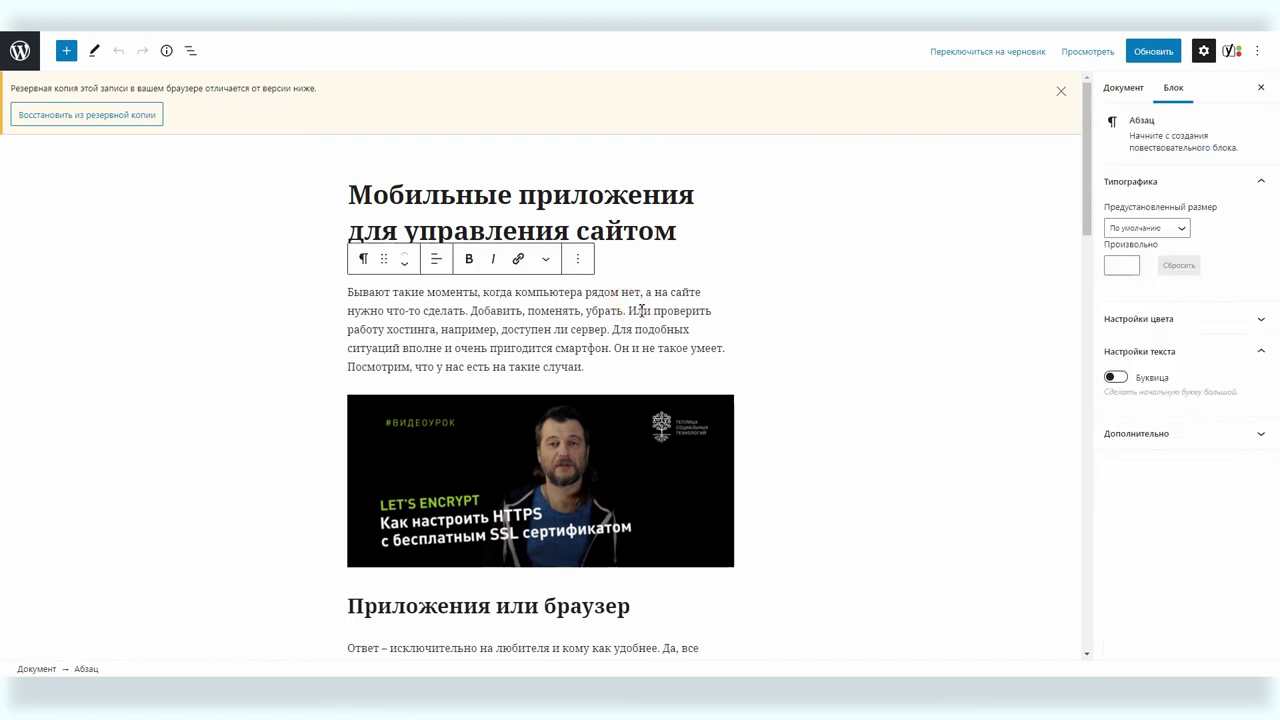
pyautogui.press('Return')
pyautogui.press('Return')
# Fill the empty block with an «Изображение» block using the photo of children on the beach from the media library
pyautogui.click(367, 273)
pyautogui.click(720, 274)
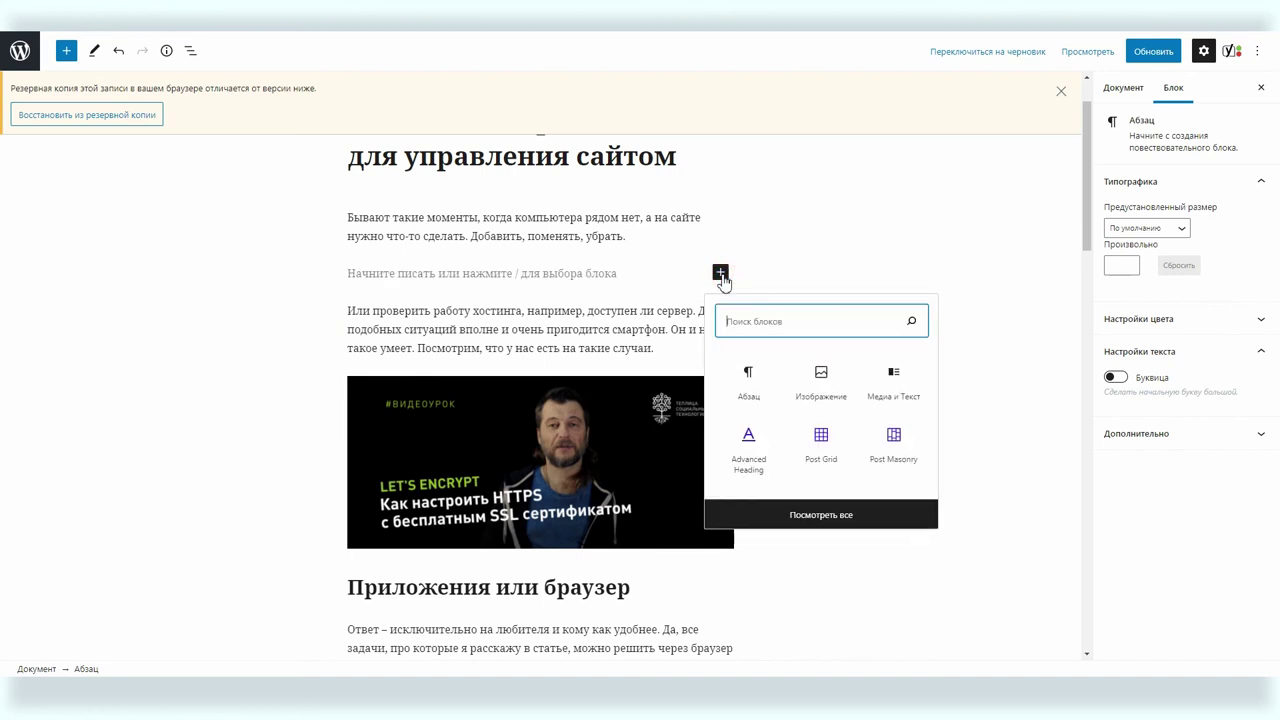
pyautogui.click(822, 390)
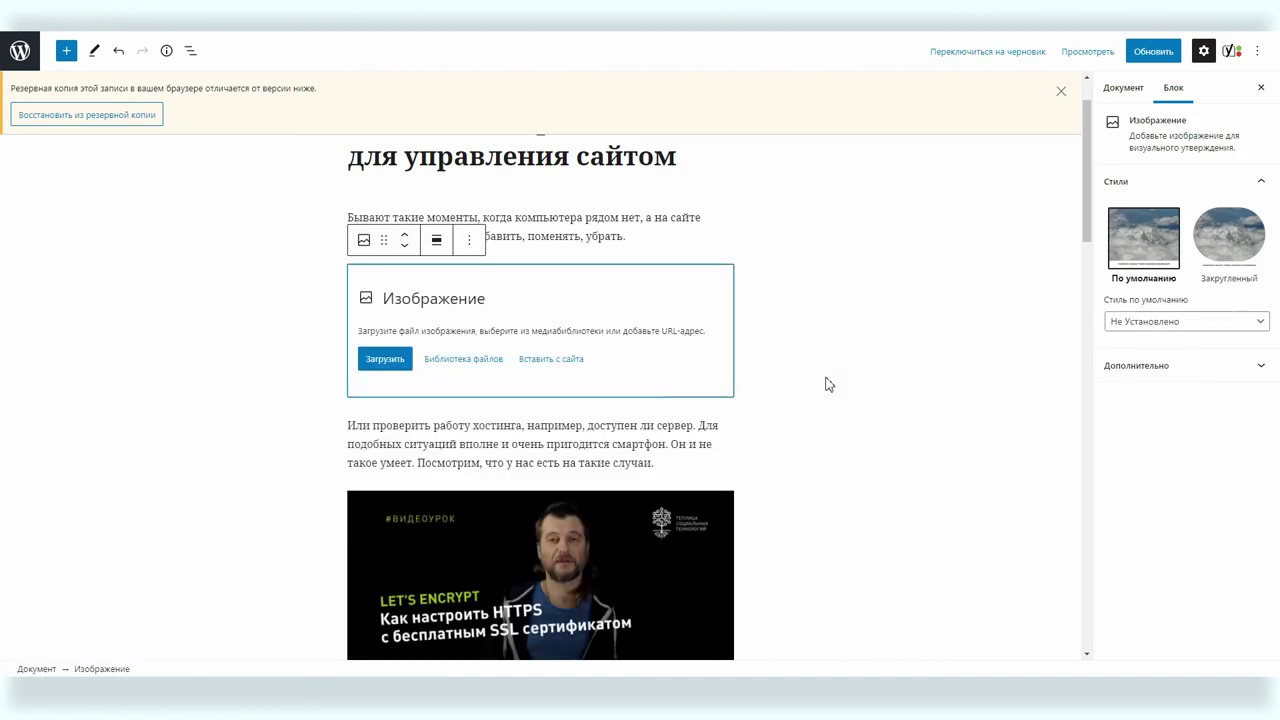
pyautogui.click(485, 367)
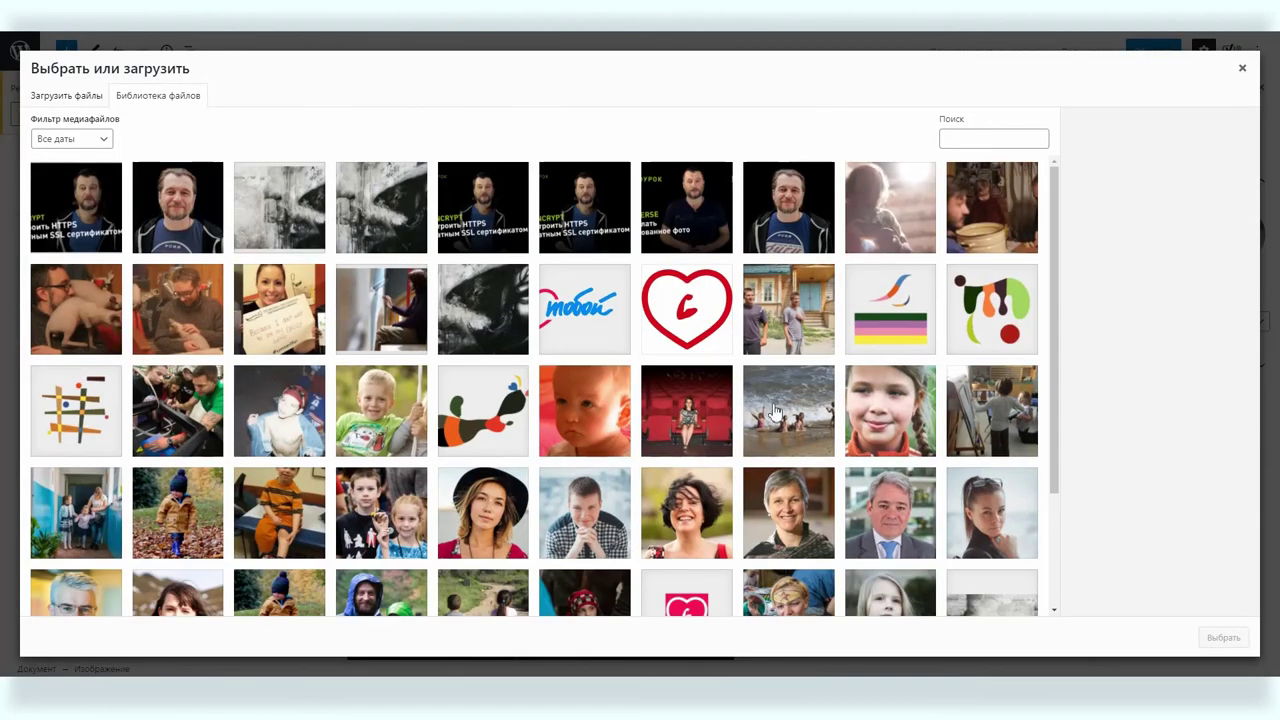
pyautogui.click(769, 411)
pyautogui.click(1223, 638)
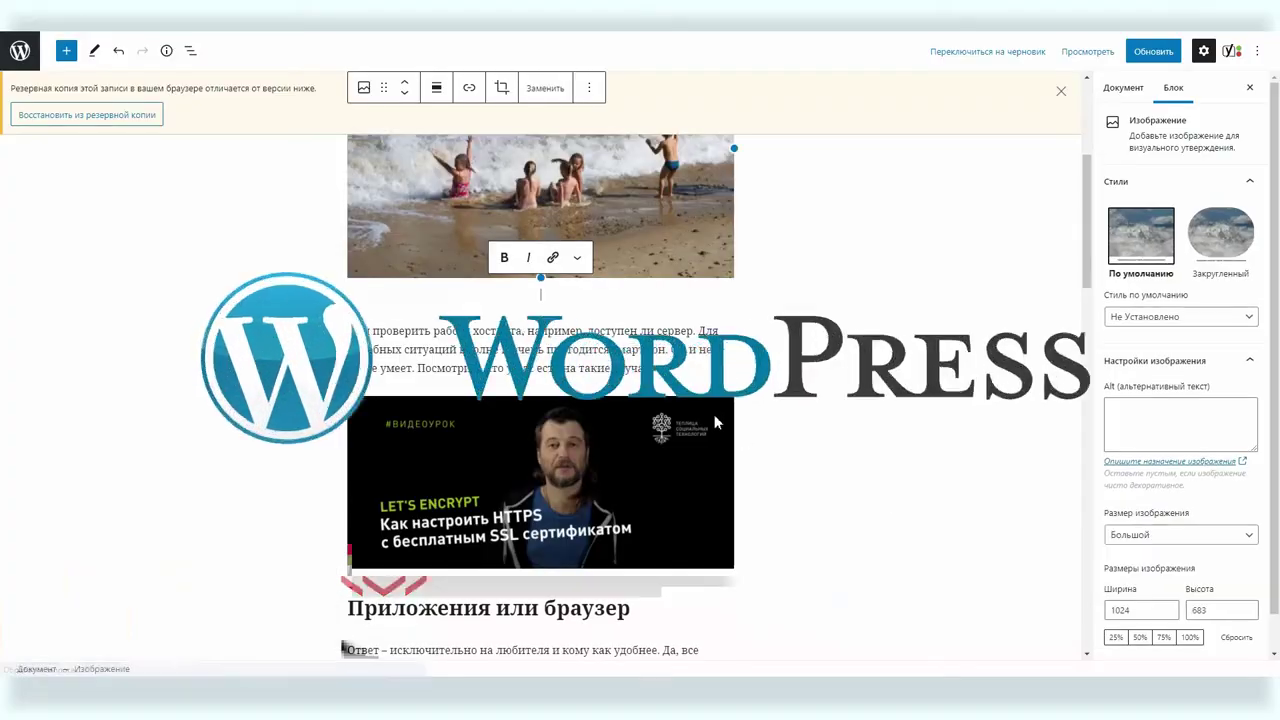